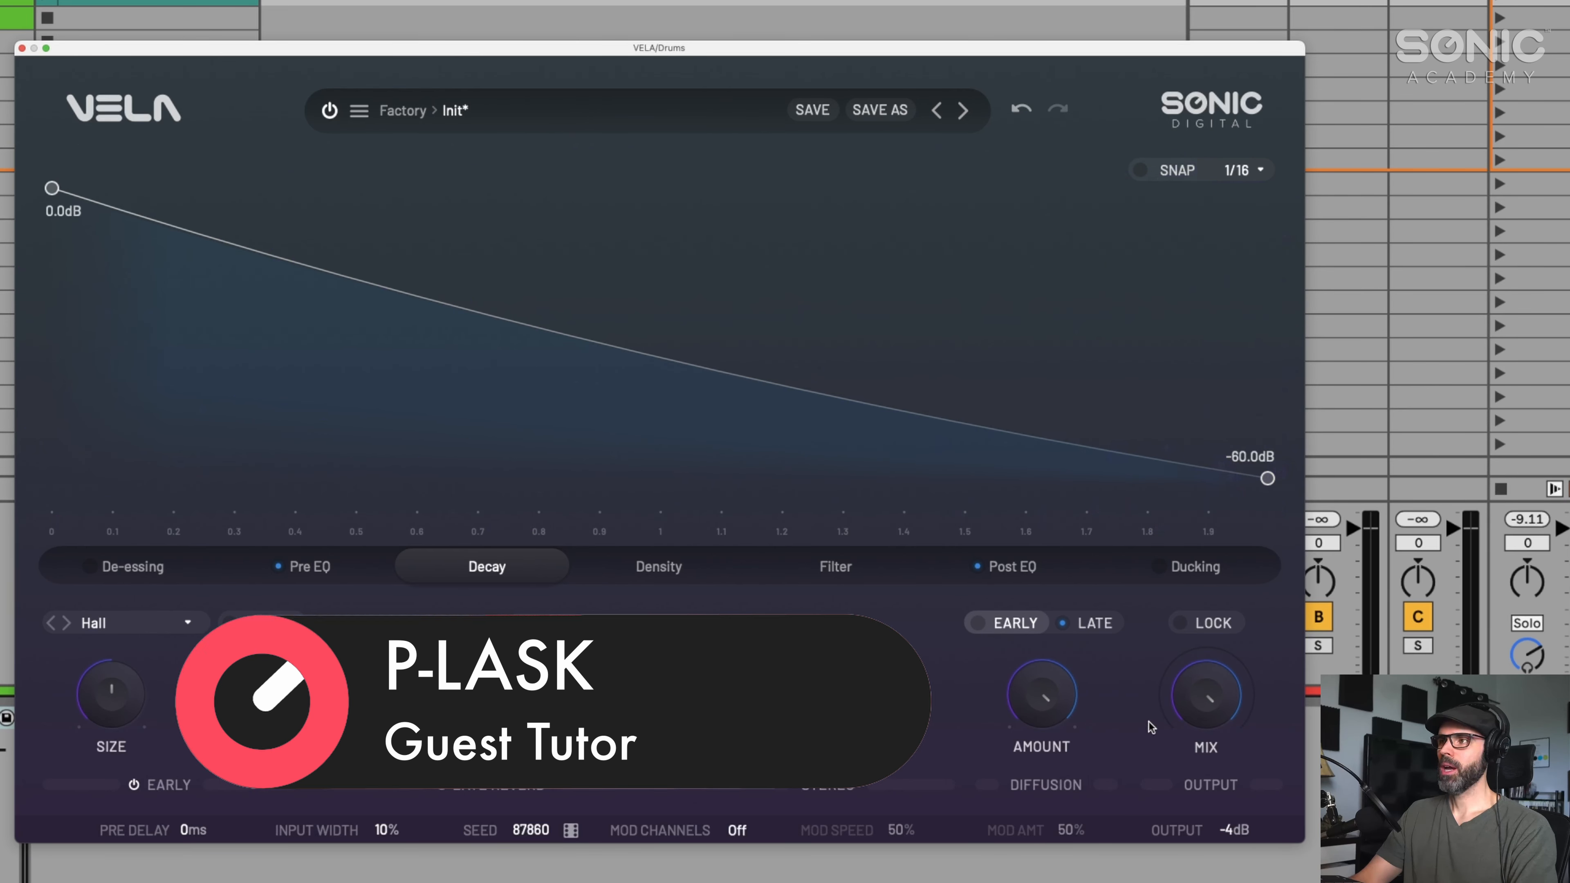
- Check the available mix modes and lower VELA's output mix to 40%
right_click(1197, 718)
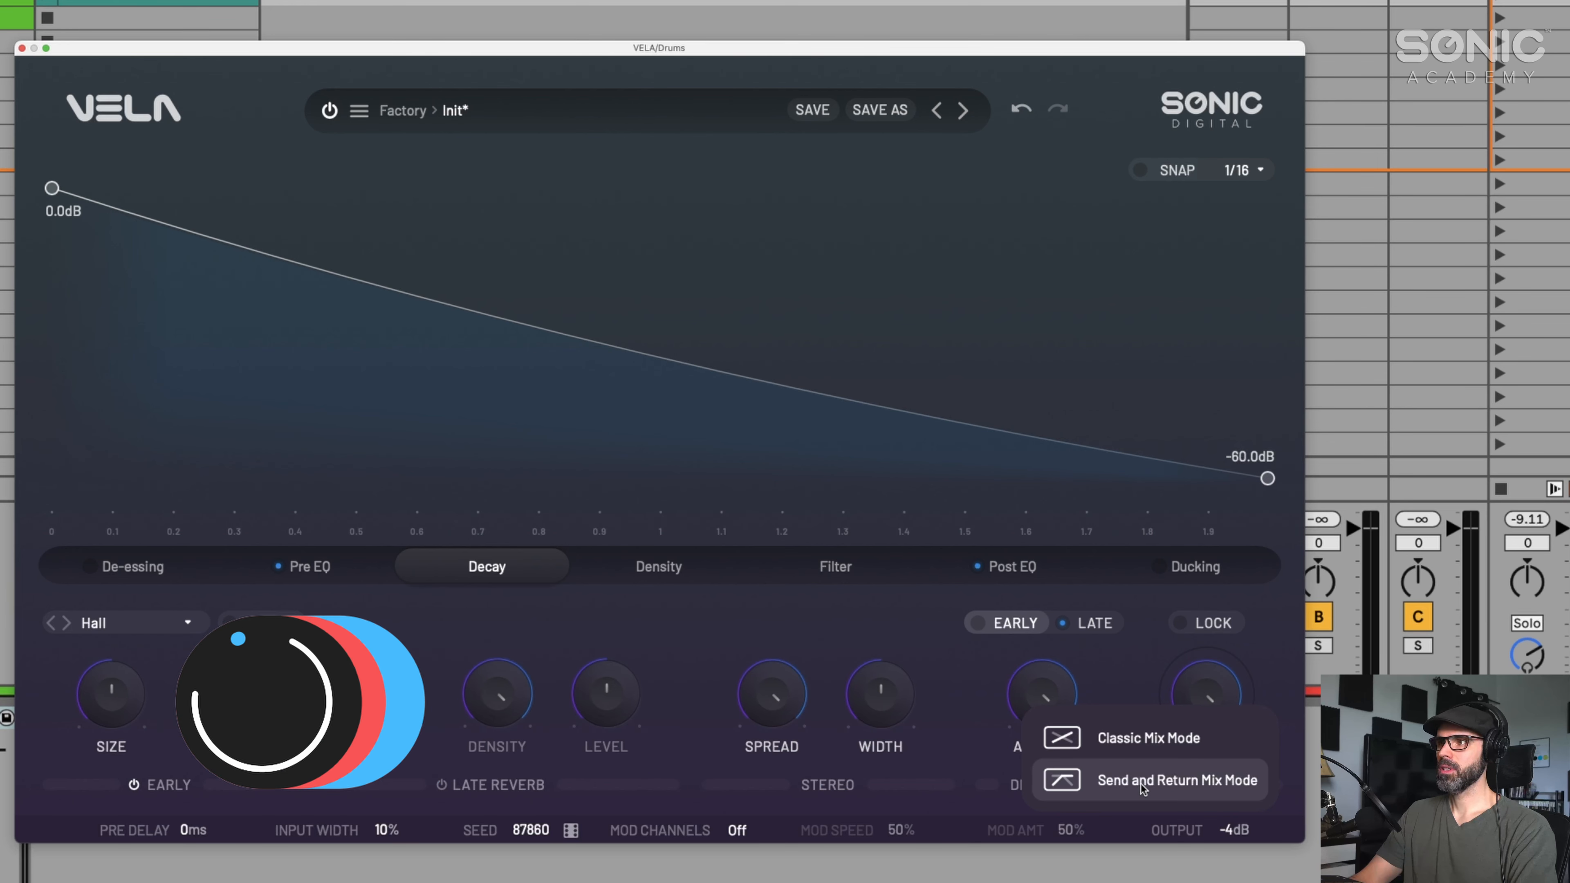
click(1224, 700)
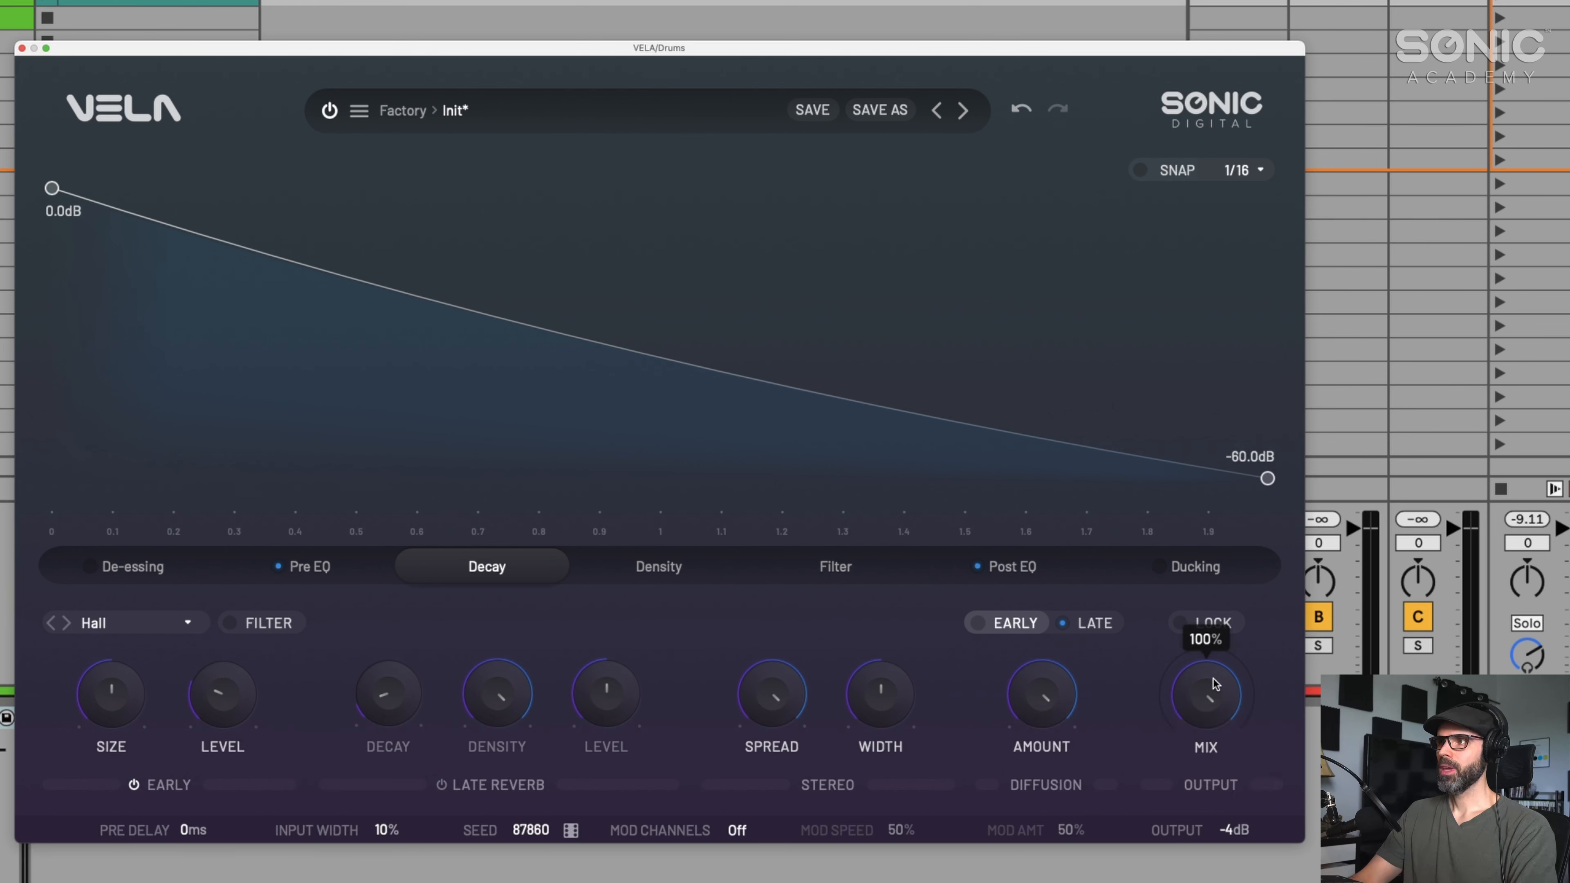
drag(1219, 683, 1213, 716)
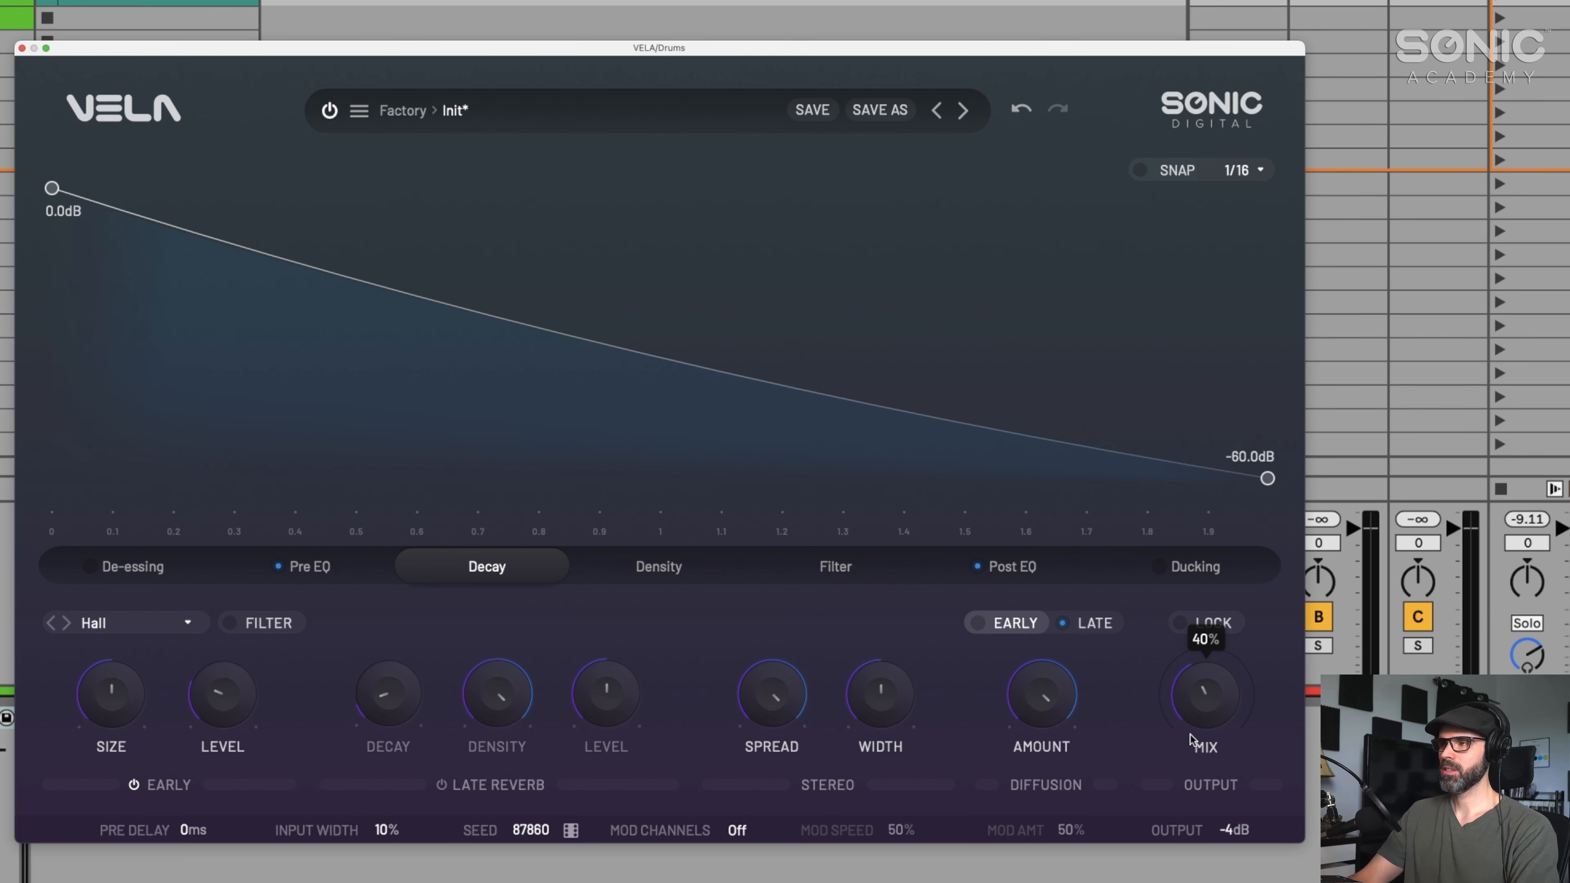
drag(965, 53, 957, 52)
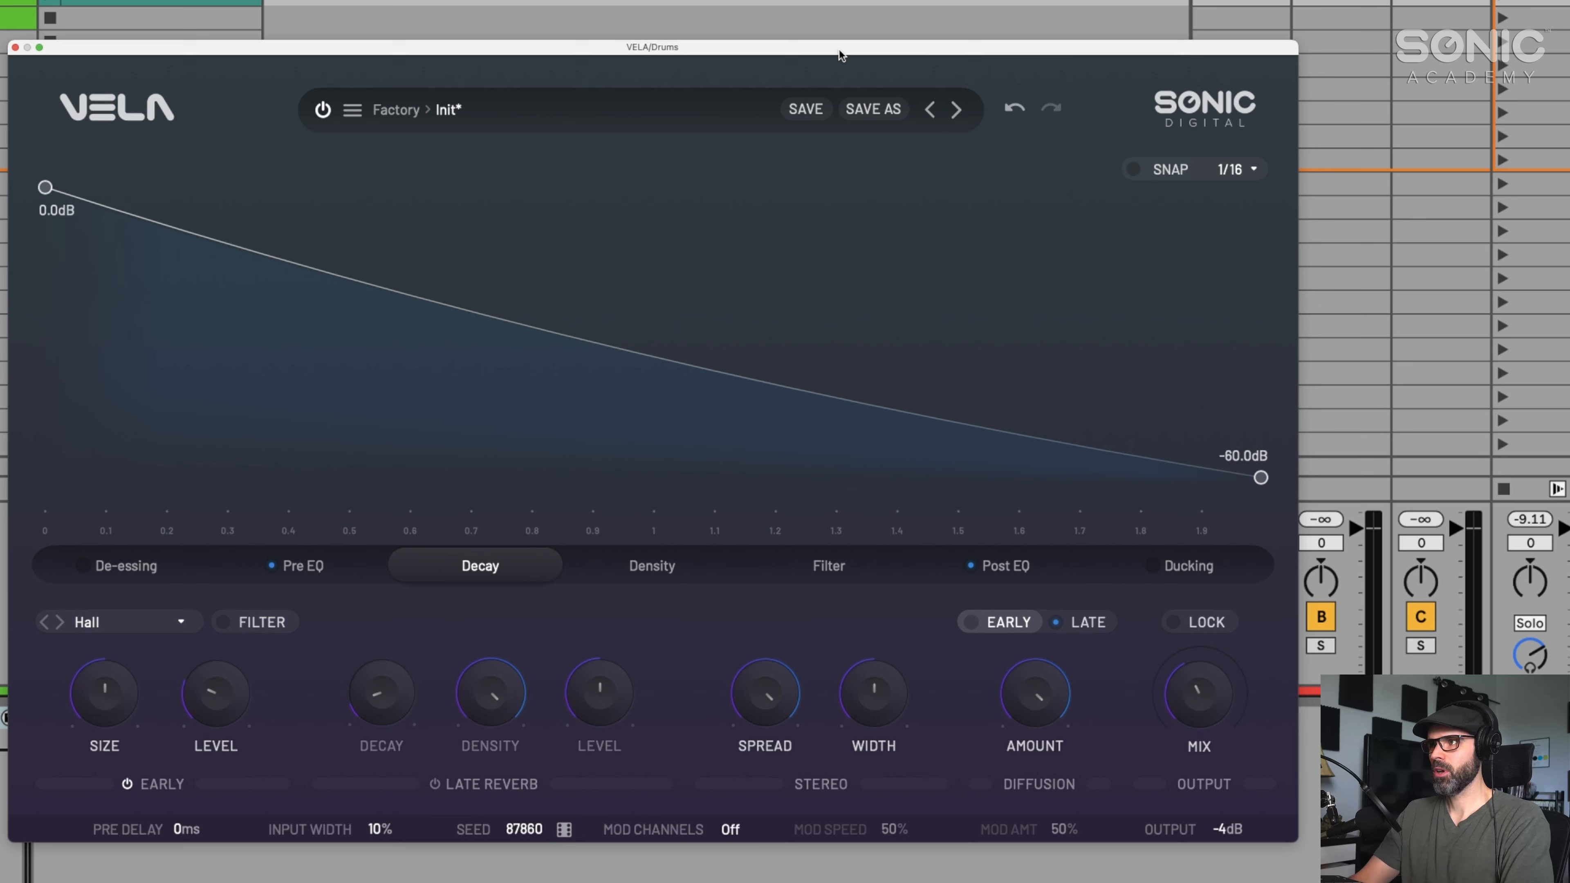
- Change the early reflection type to Delay Wide from the Delays category
mouse_move(71, 696)
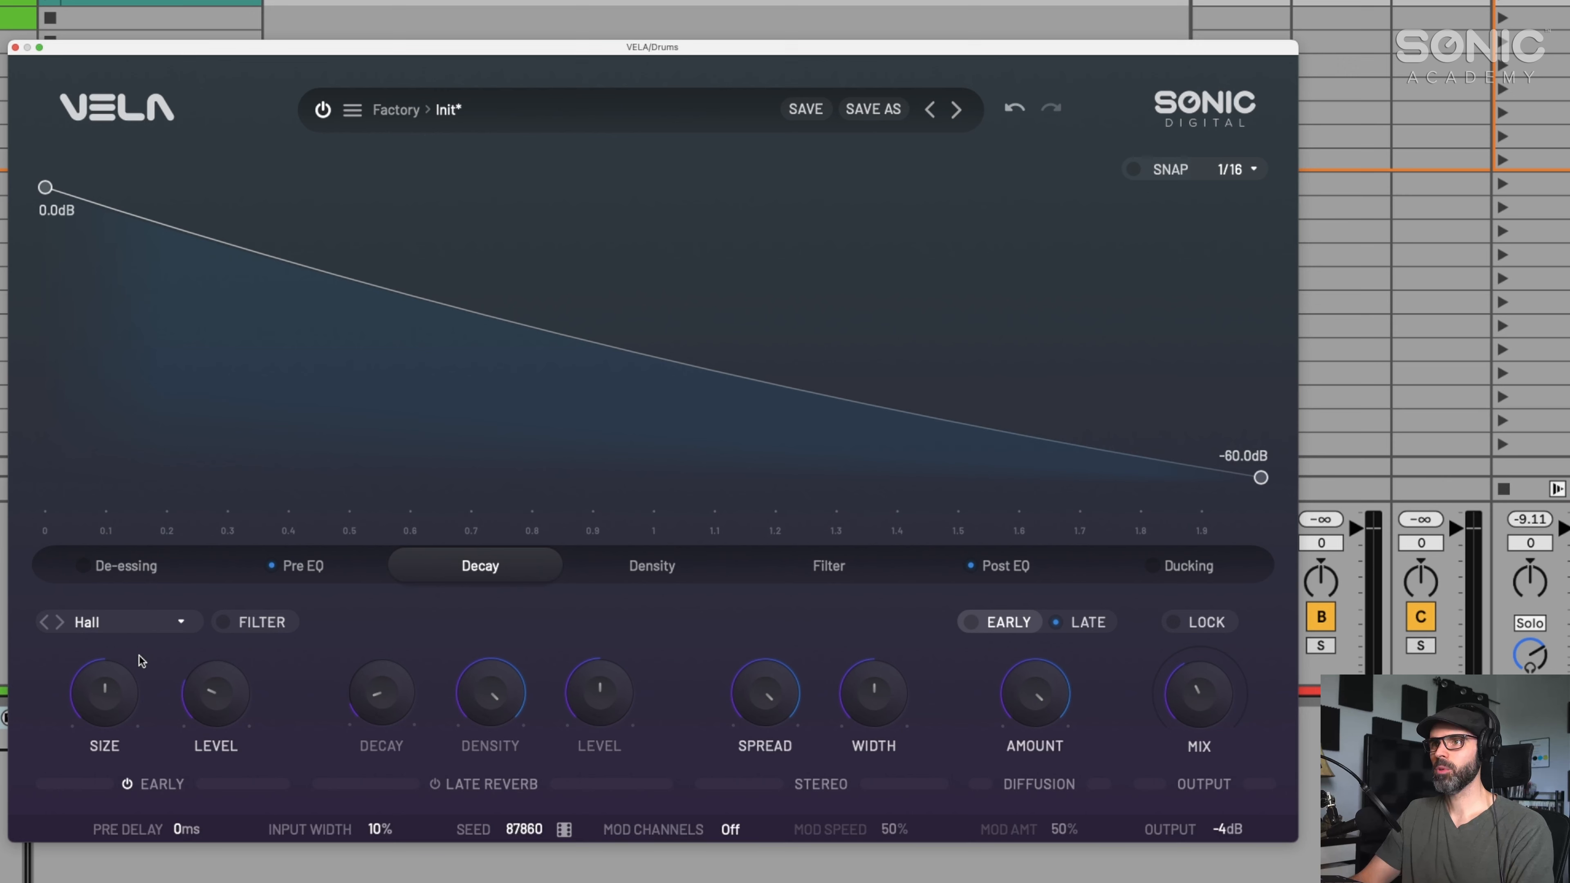
click(86, 626)
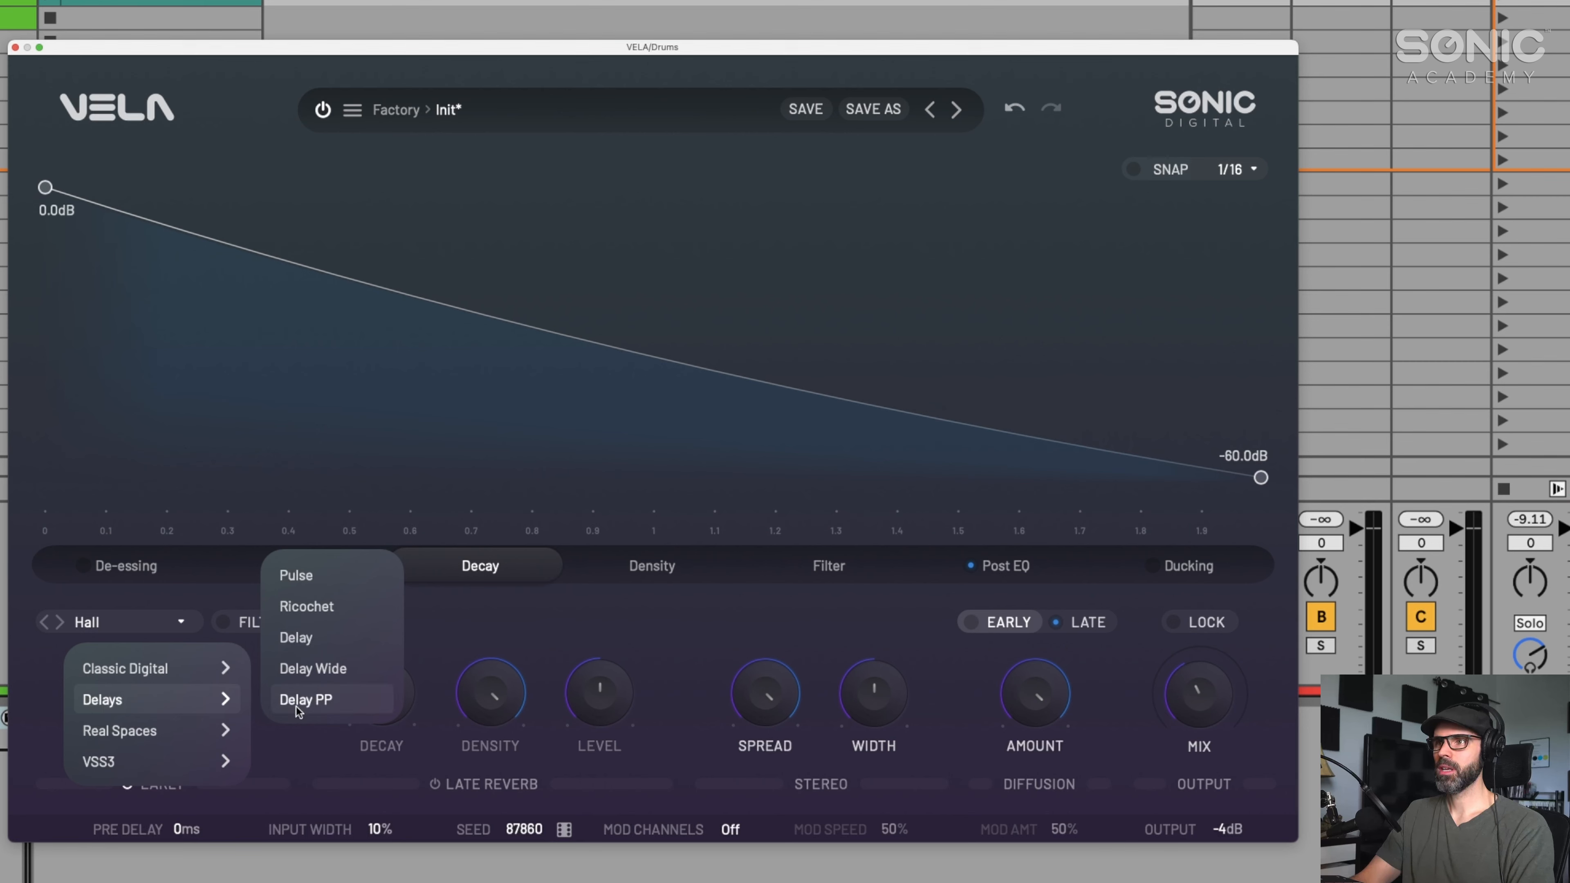
click(299, 669)
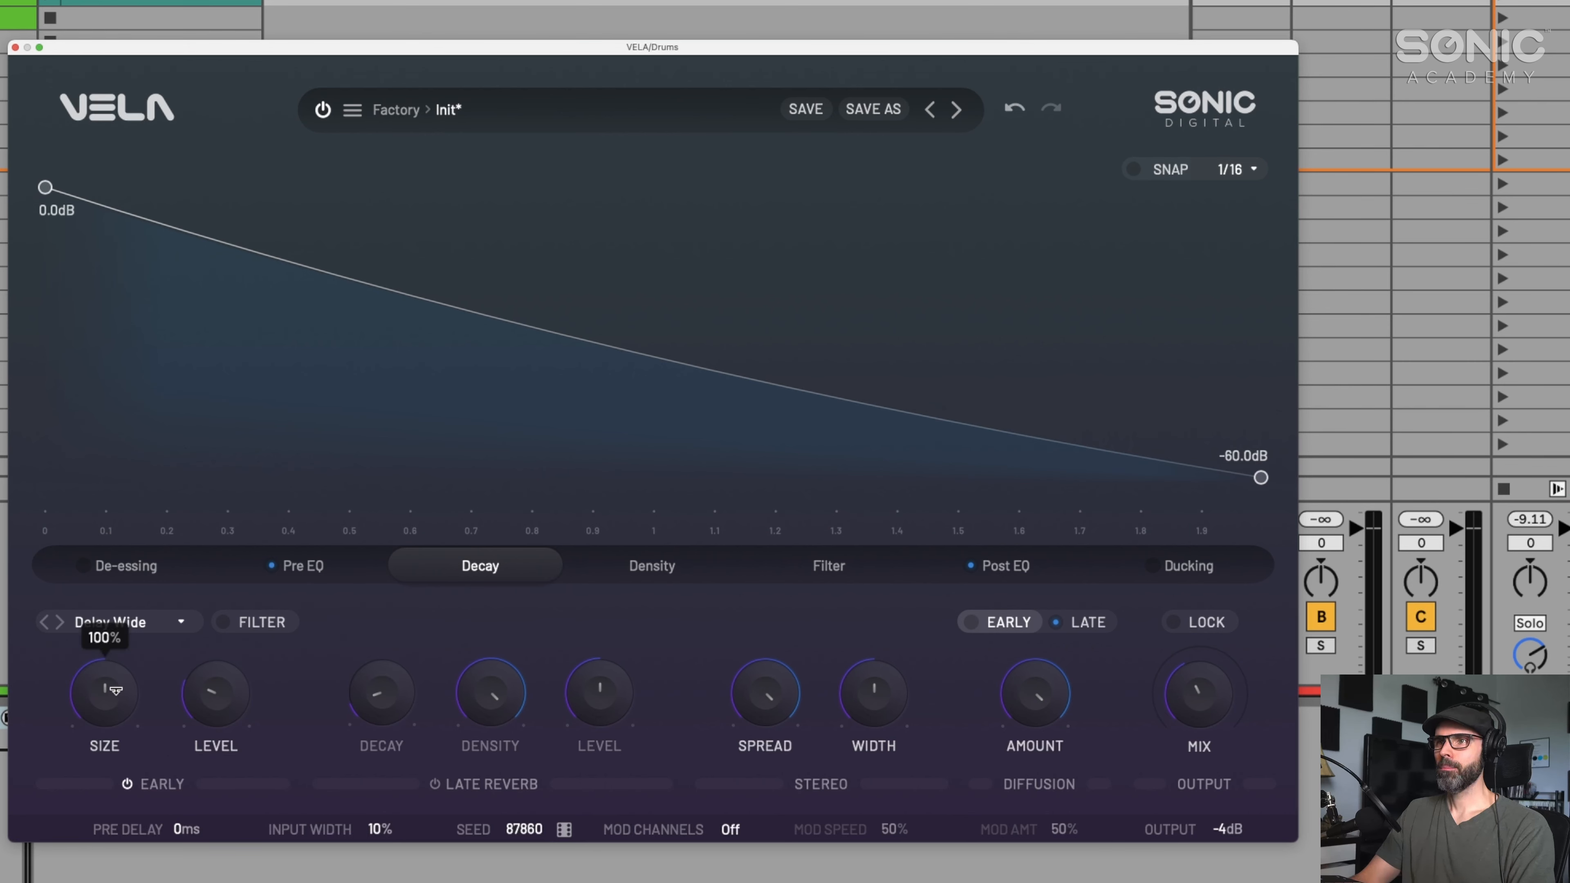
click(126, 623)
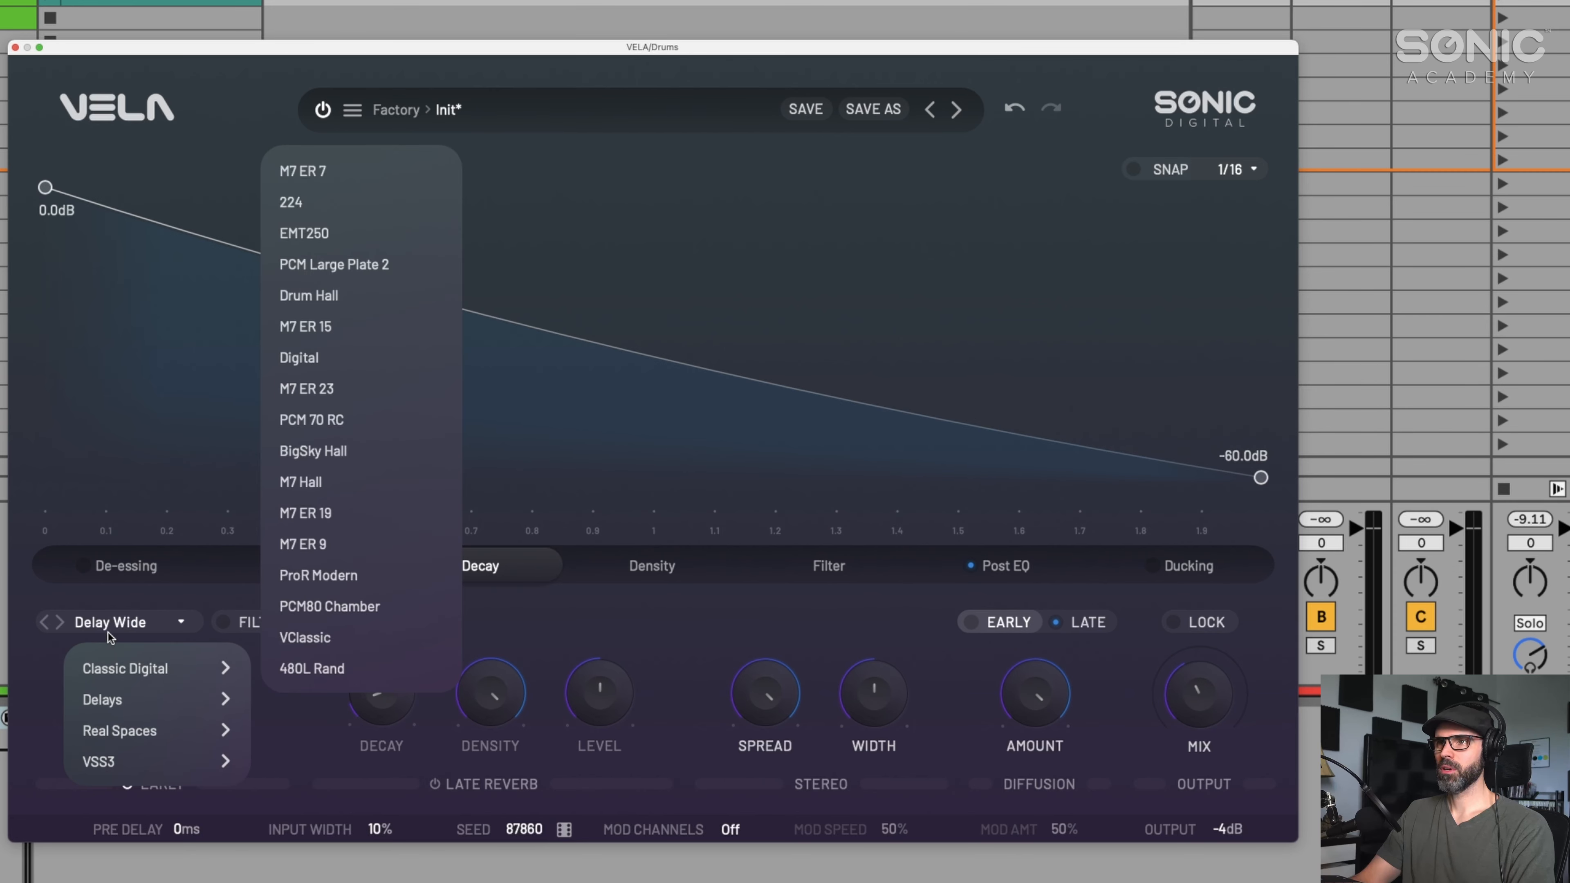
click(37, 663)
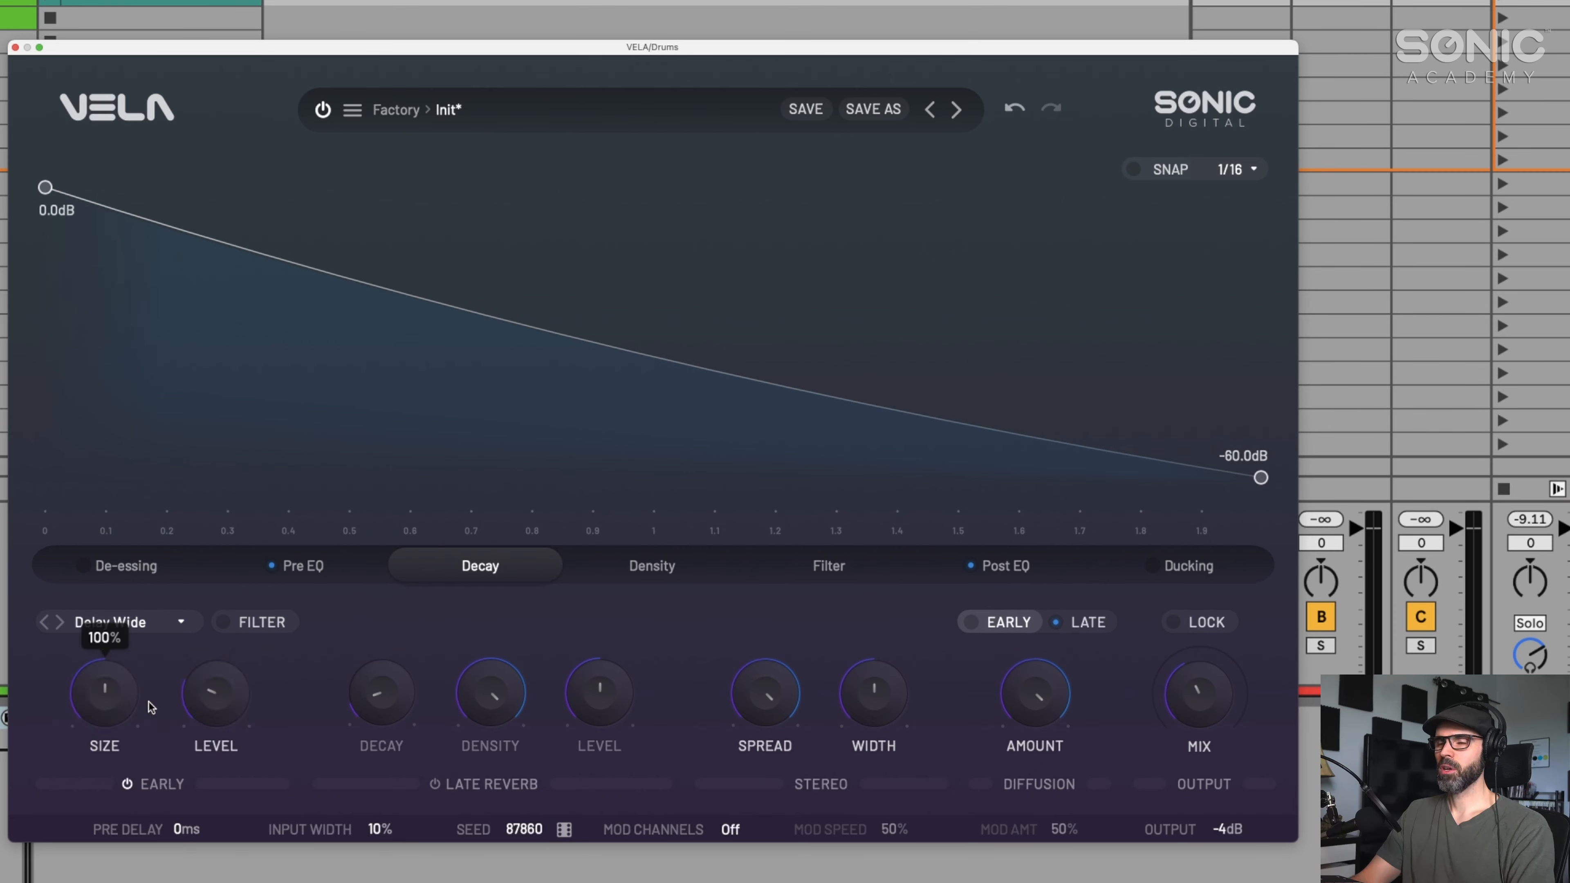
- Raise the early level to about its midpoint and lower the early size to 0%
drag(217, 698, 228, 654)
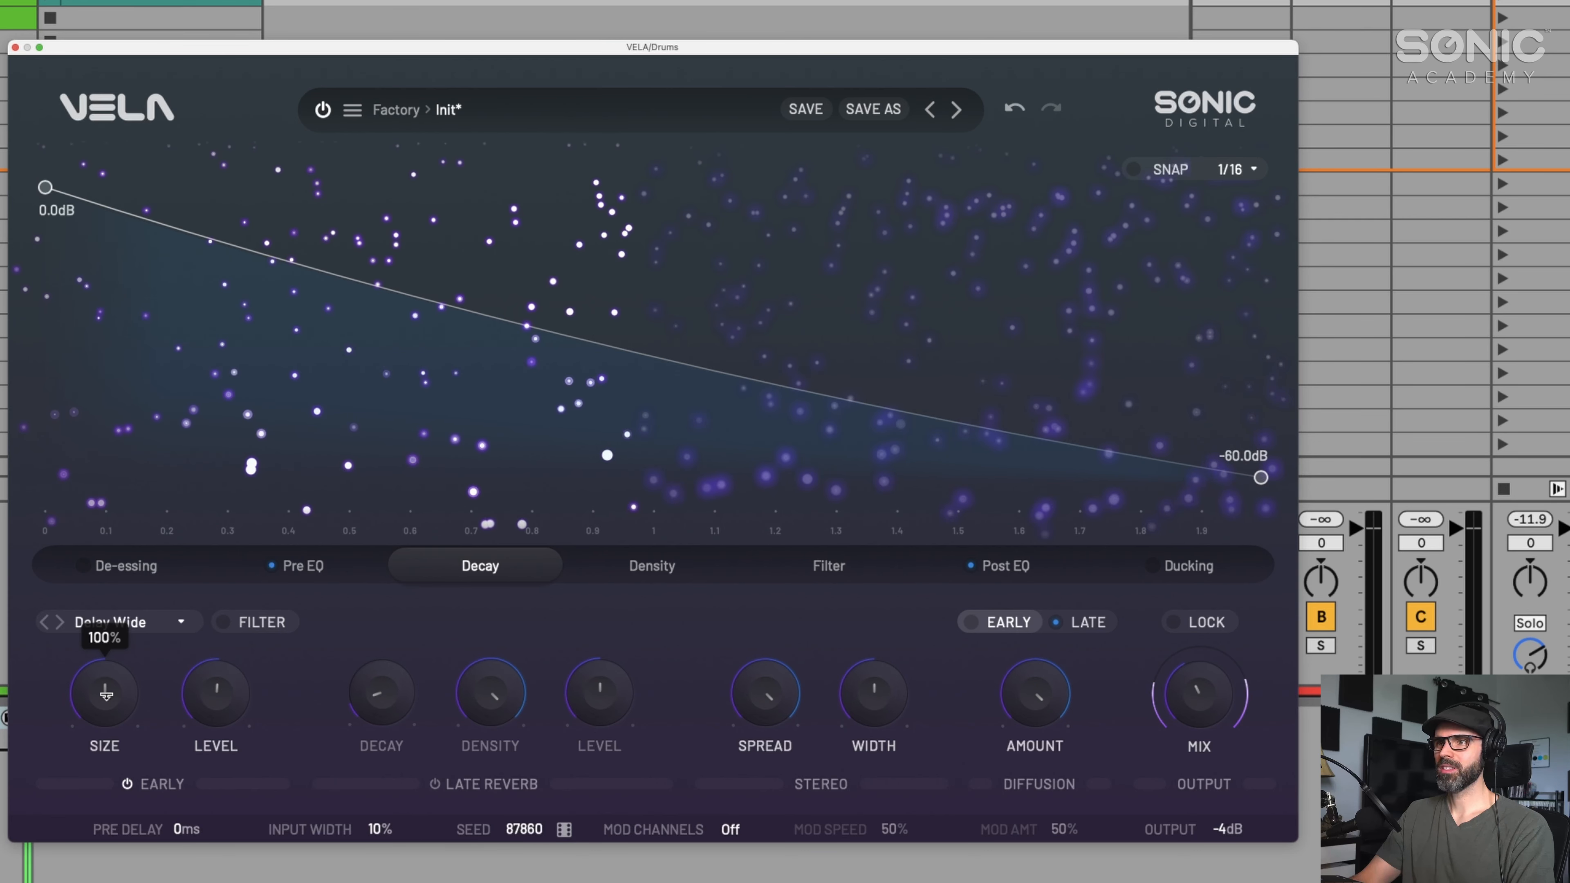
drag(106, 693, 103, 724)
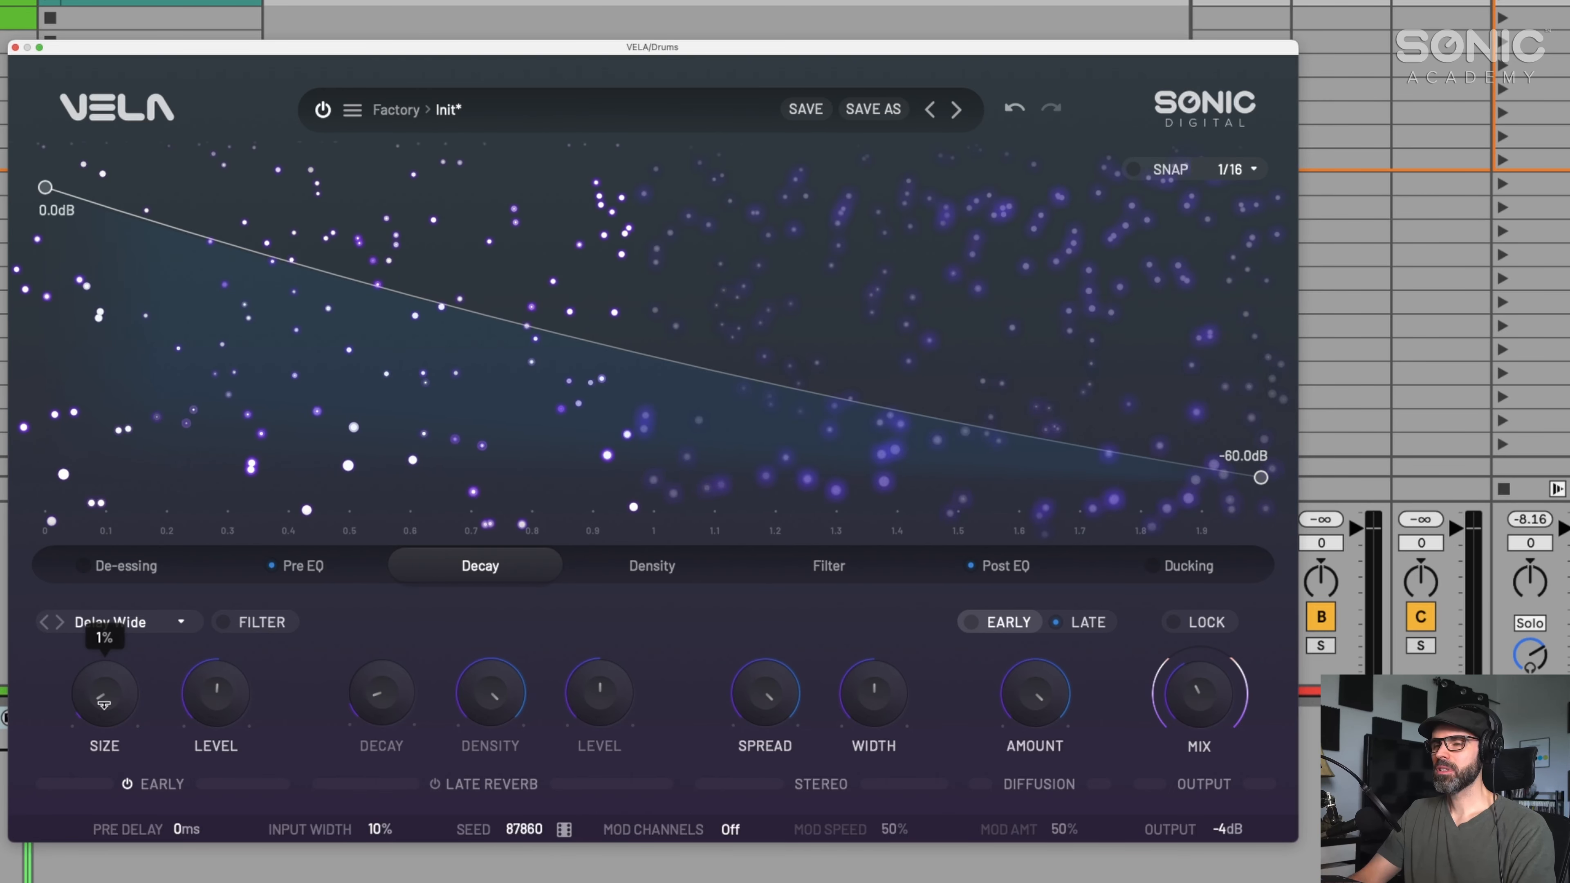
drag(106, 705, 108, 703)
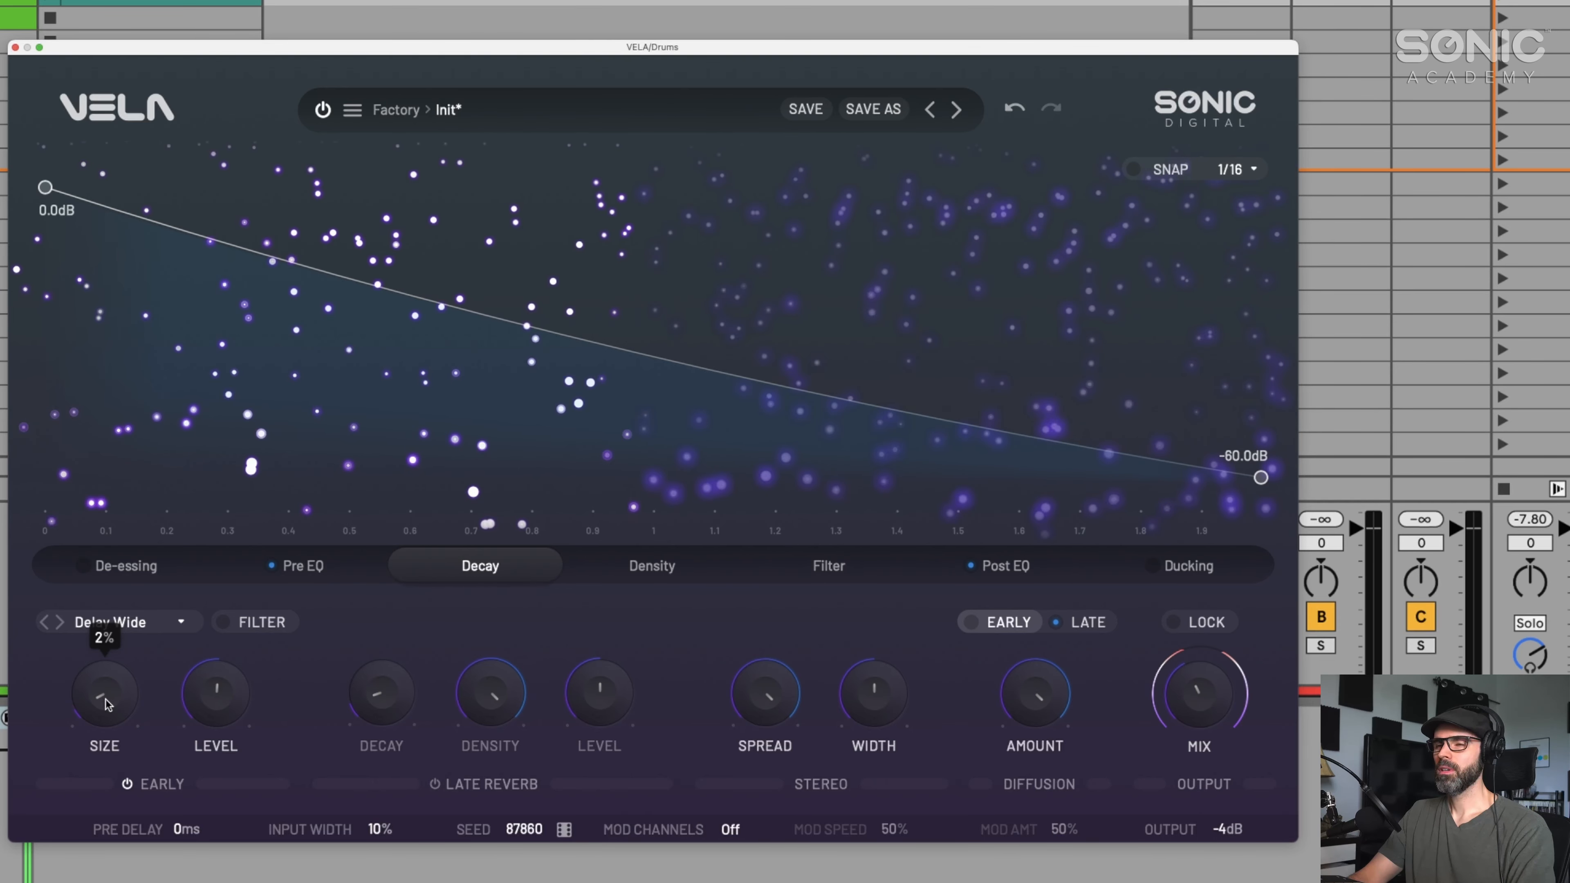
drag(108, 703, 108, 711)
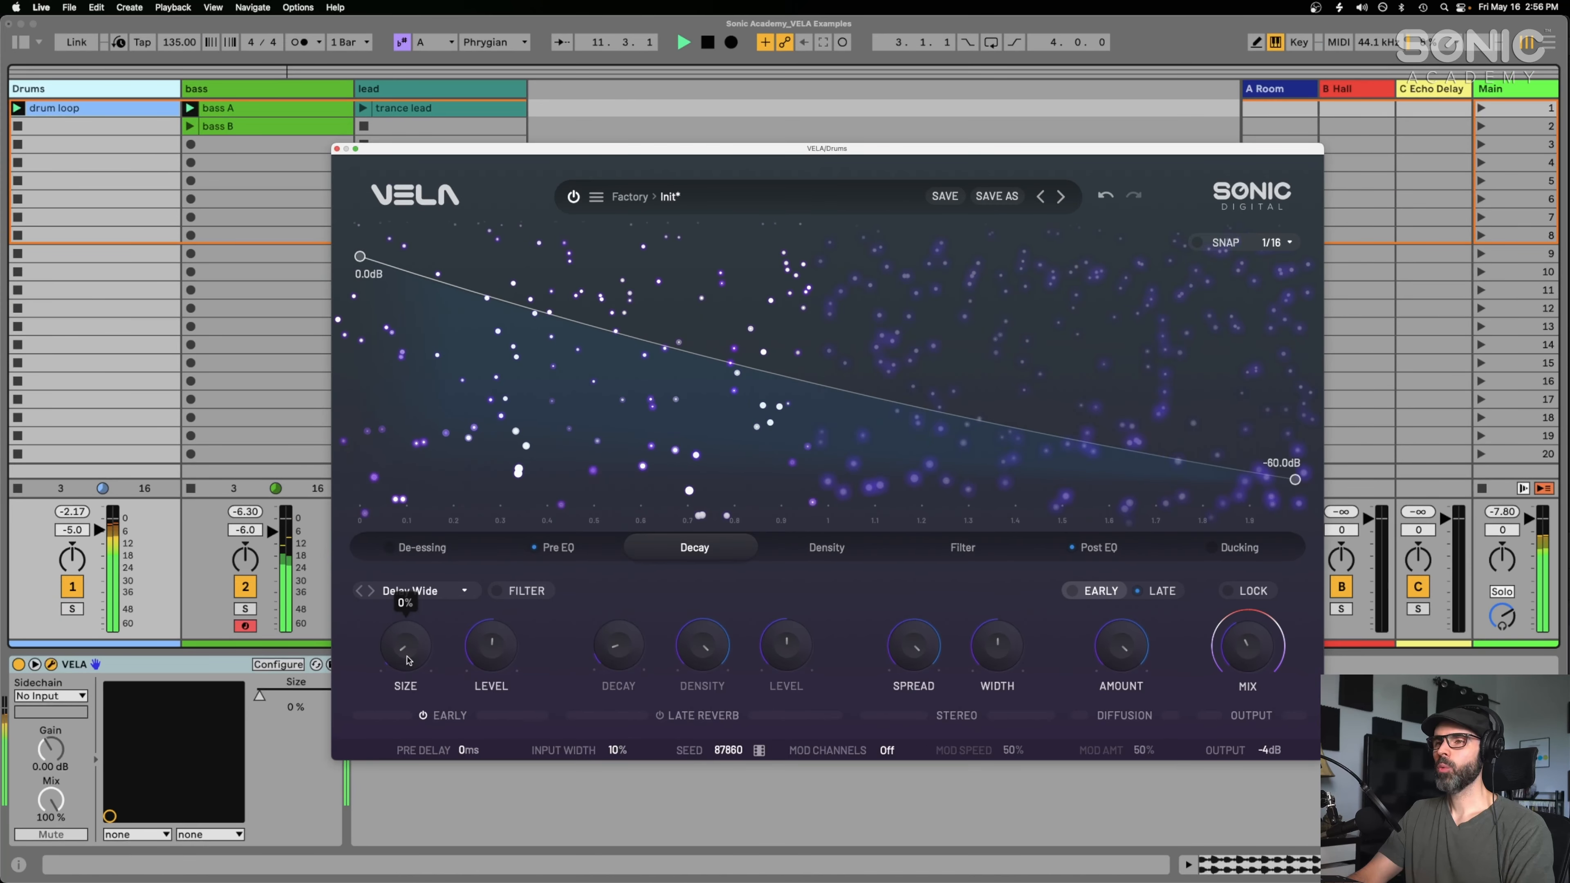
- Stop playback and inspect the mapping and automation options for VELA's exposed Size parameter
click(278, 664)
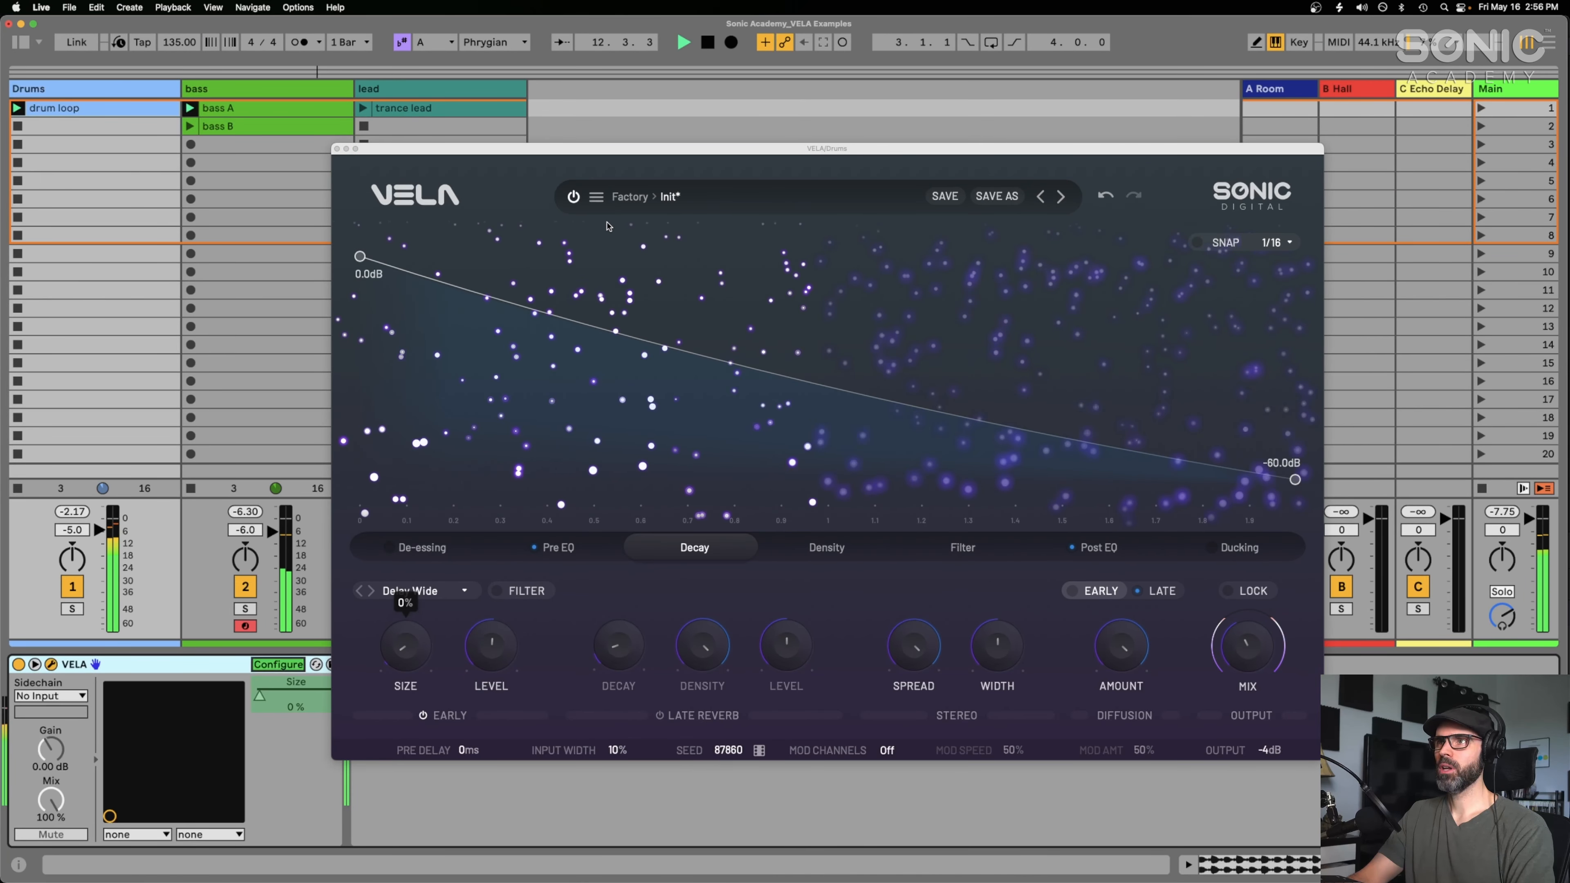
drag(682, 149, 714, 146)
key(space)
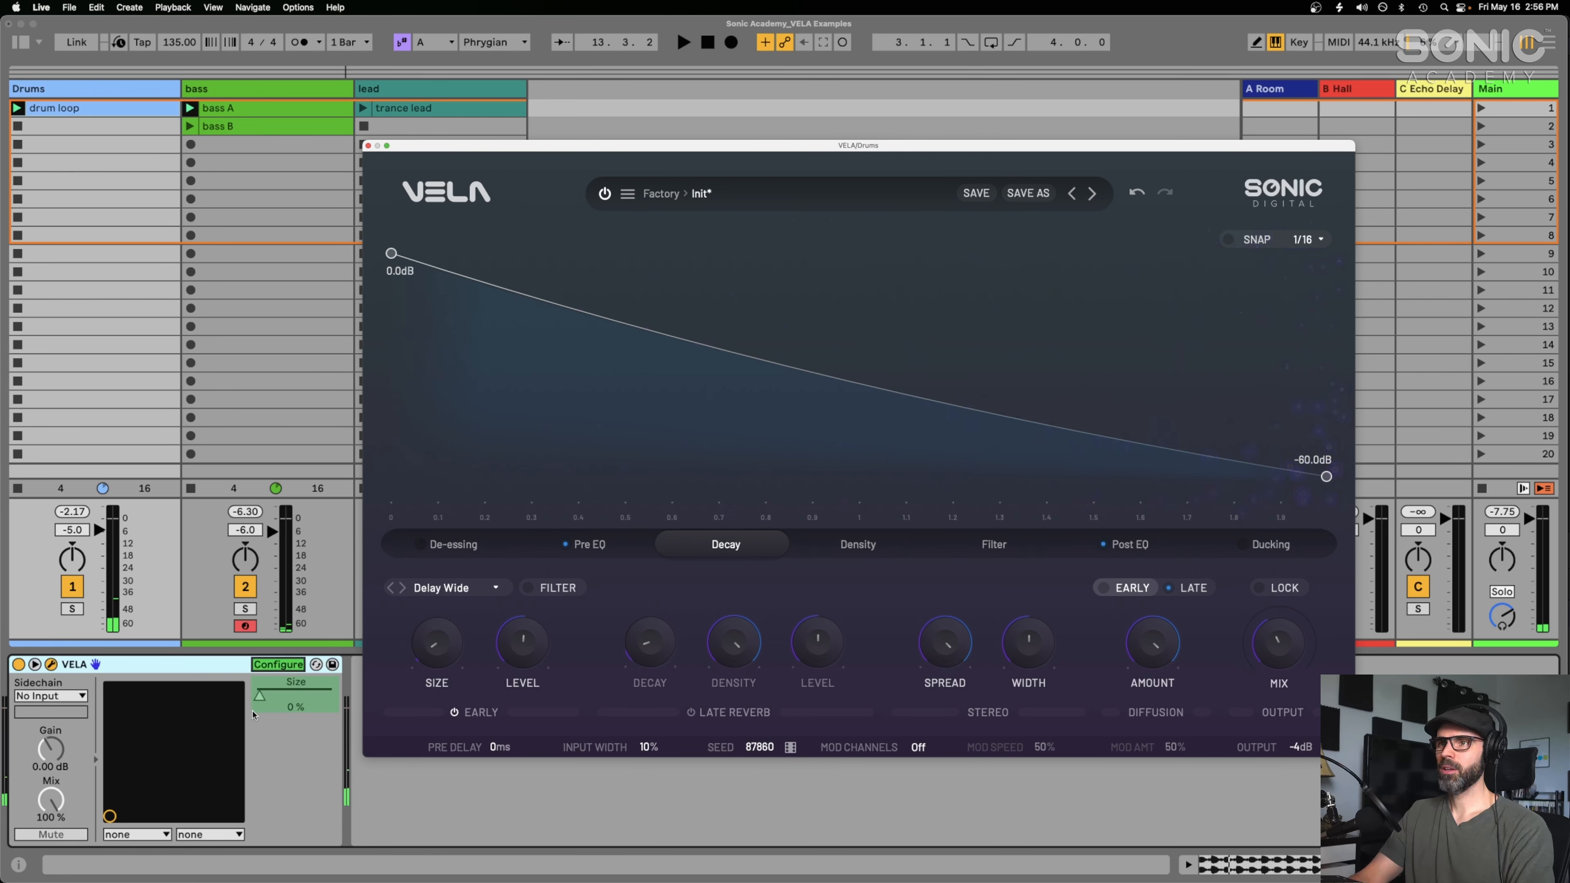
right_click(258, 696)
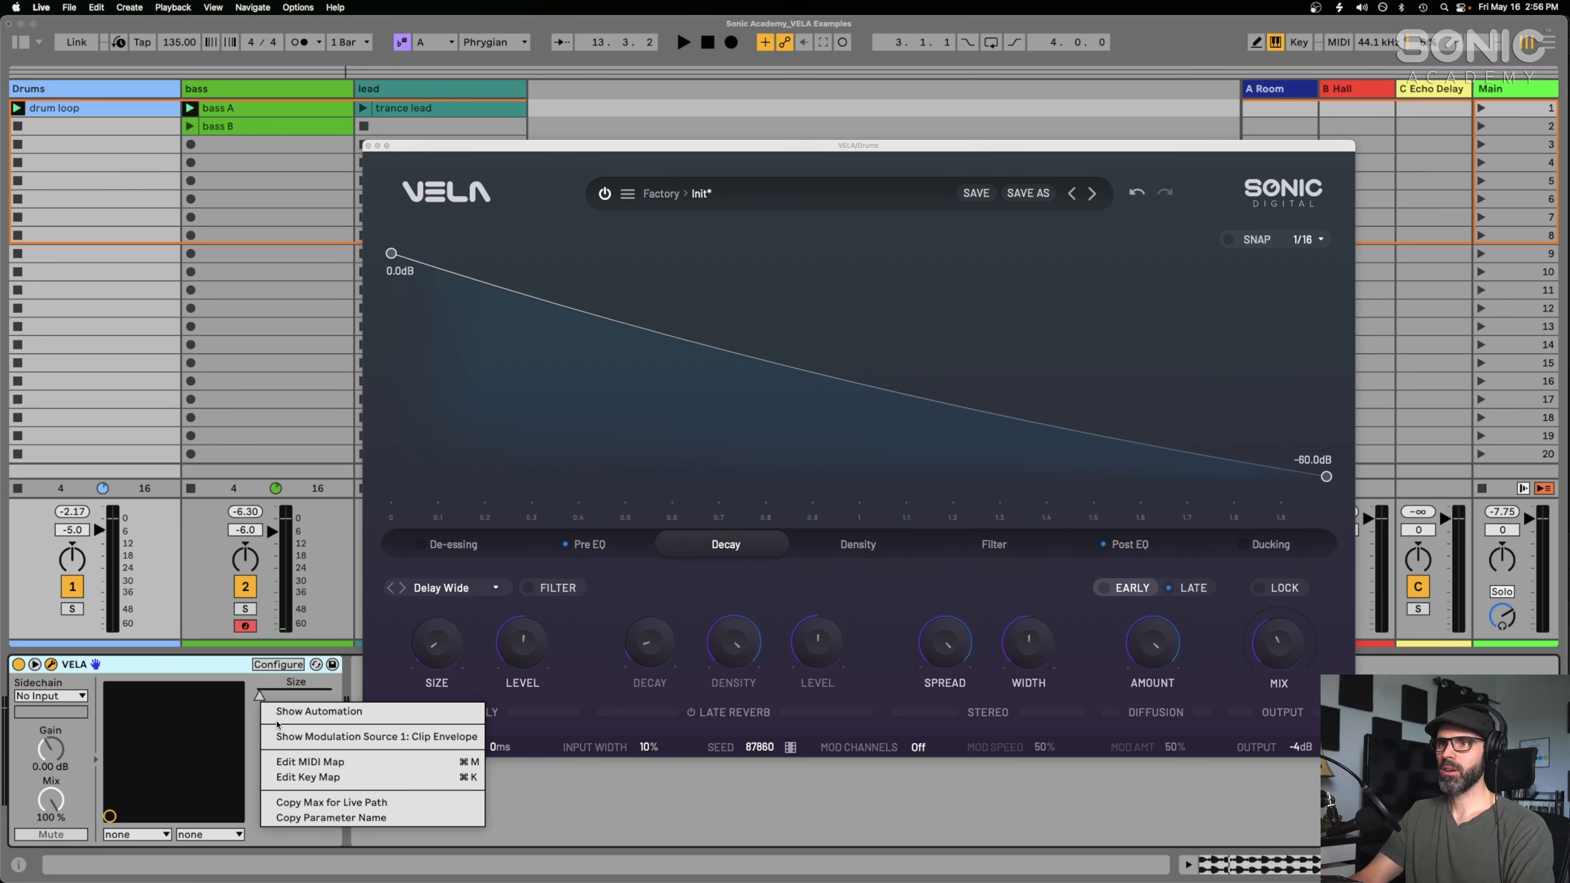
click(217, 665)
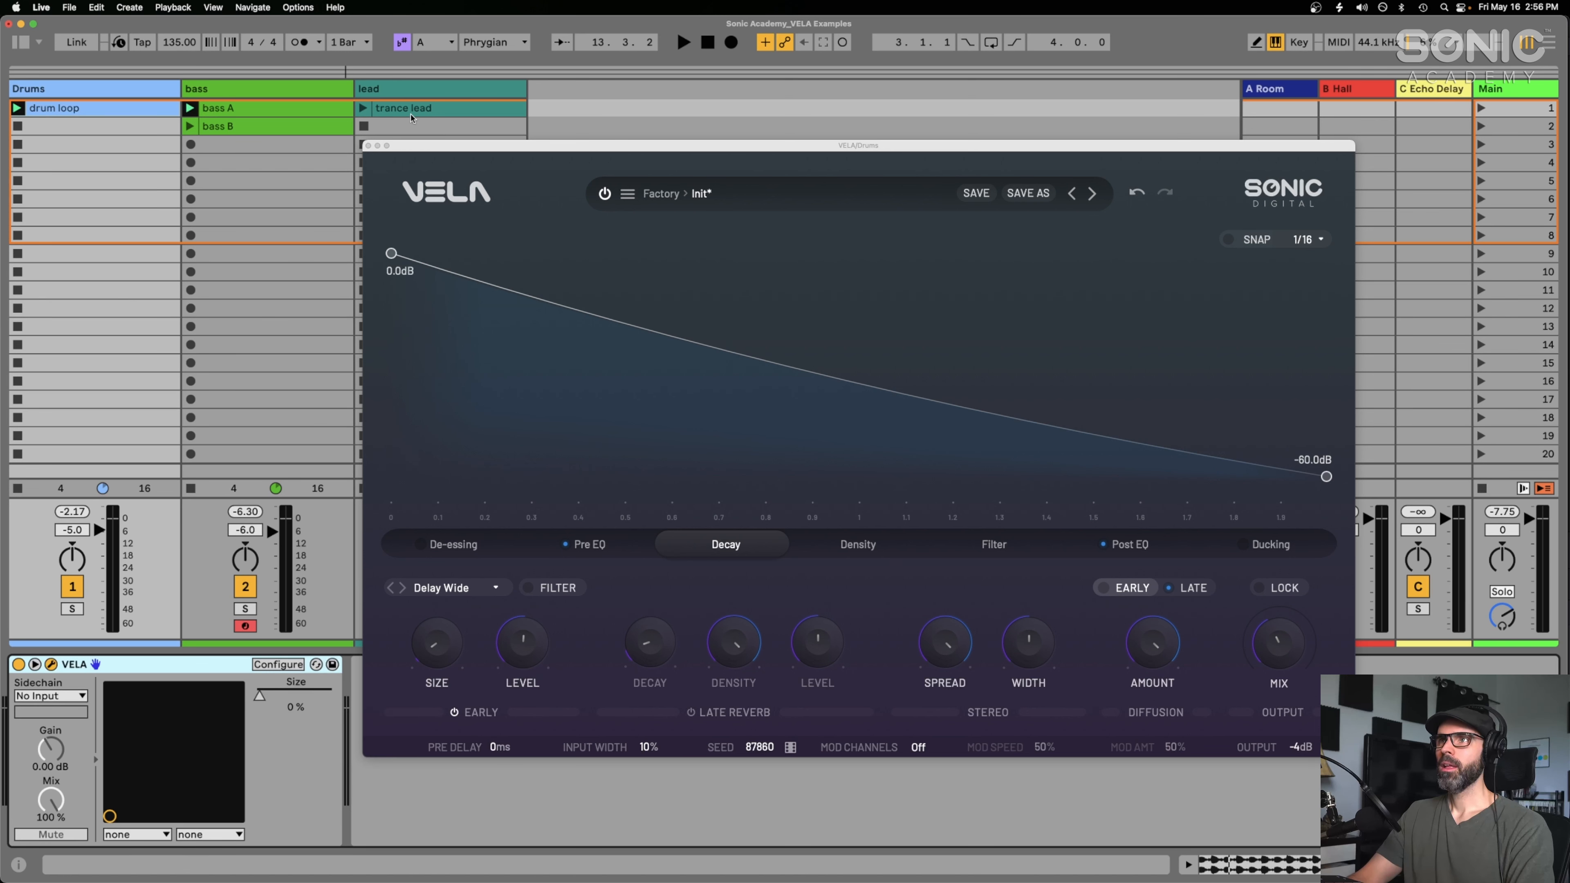
- Add an LFO from the audio effects after VELA on the Drums track, and hide the browser
drag(443, 152, 447, 148)
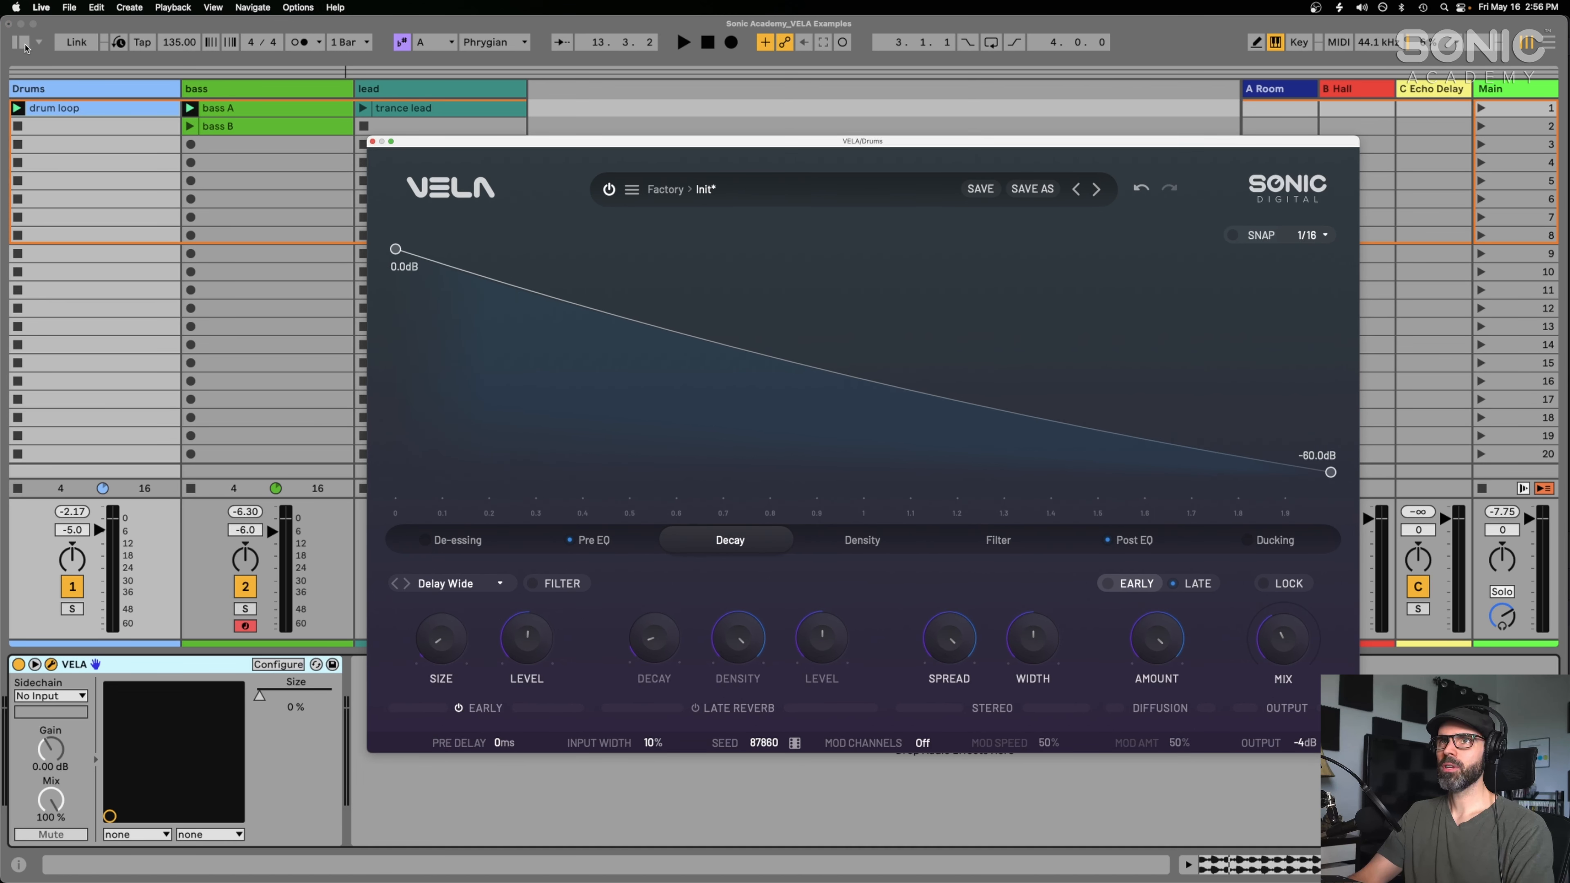
click(21, 50)
click(21, 43)
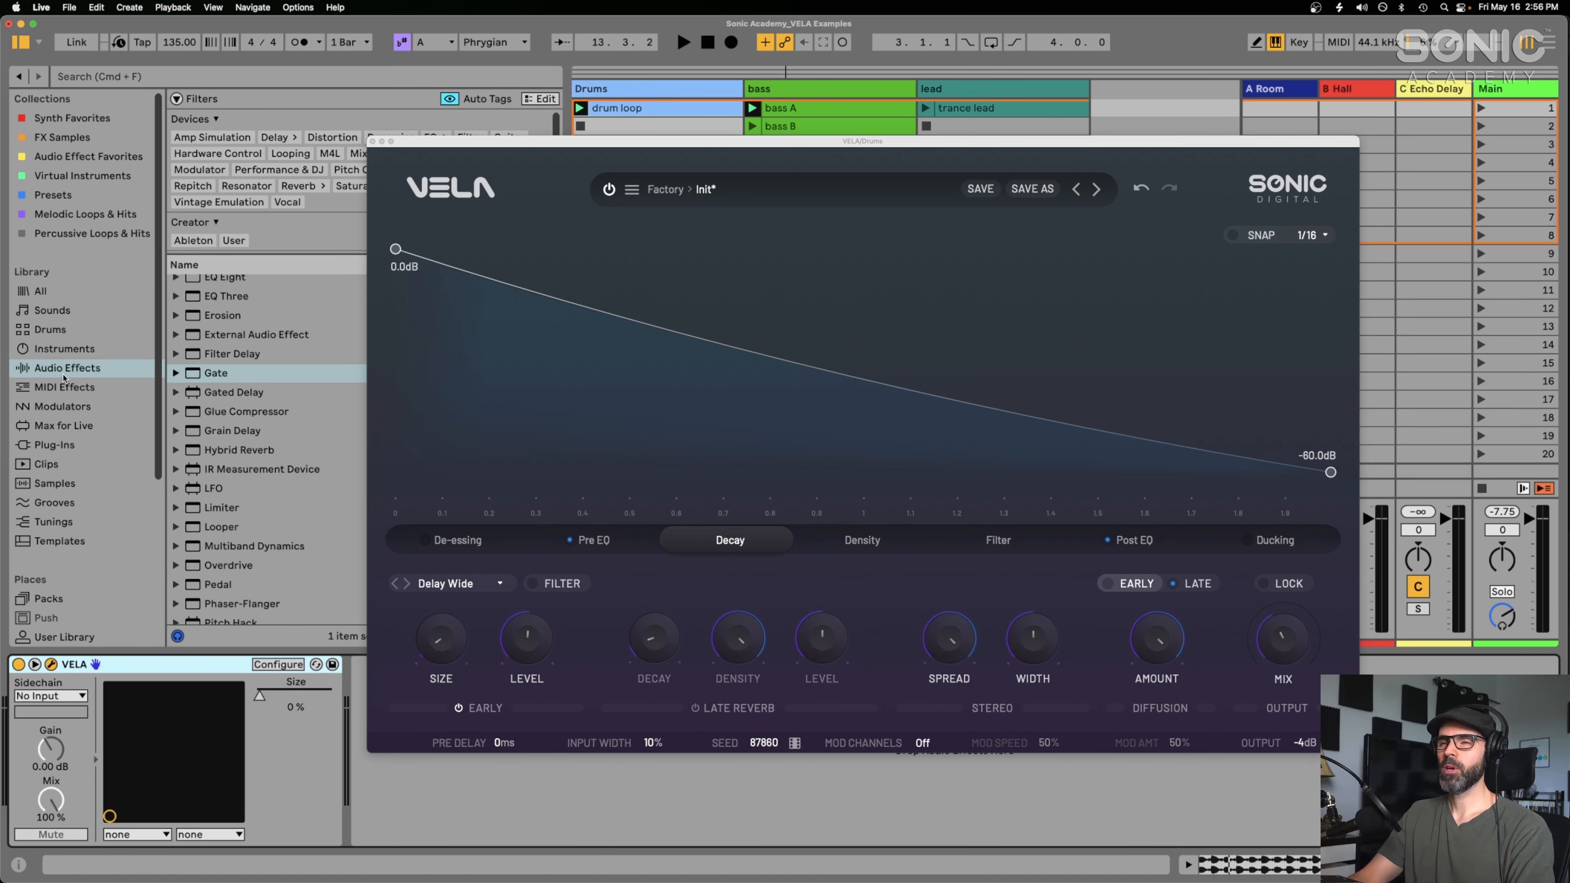
click(194, 490)
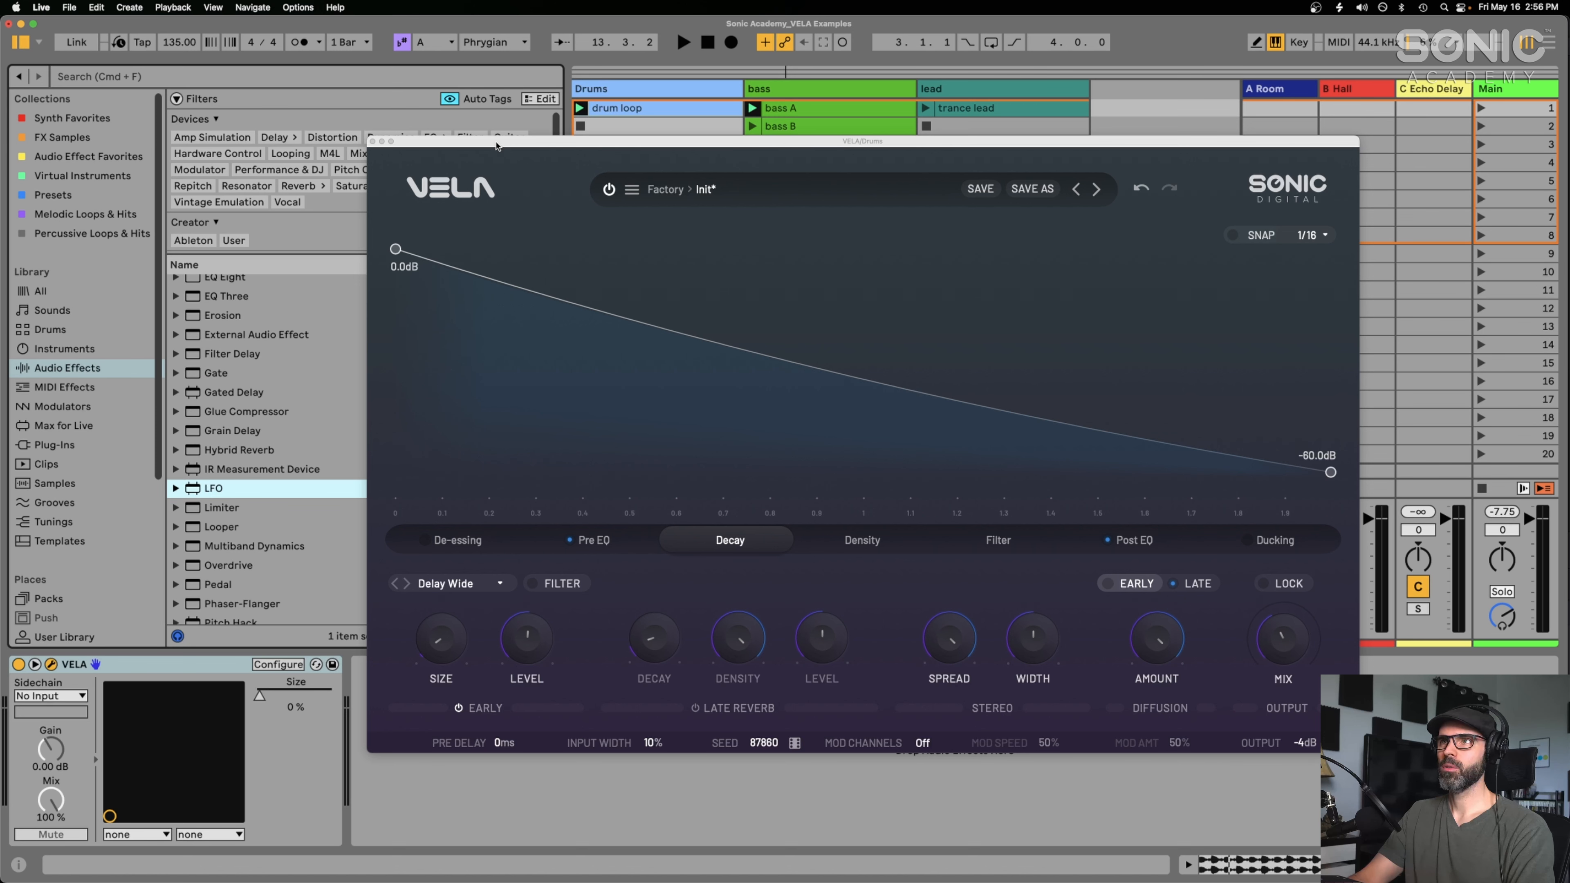
drag(496, 145, 730, 137)
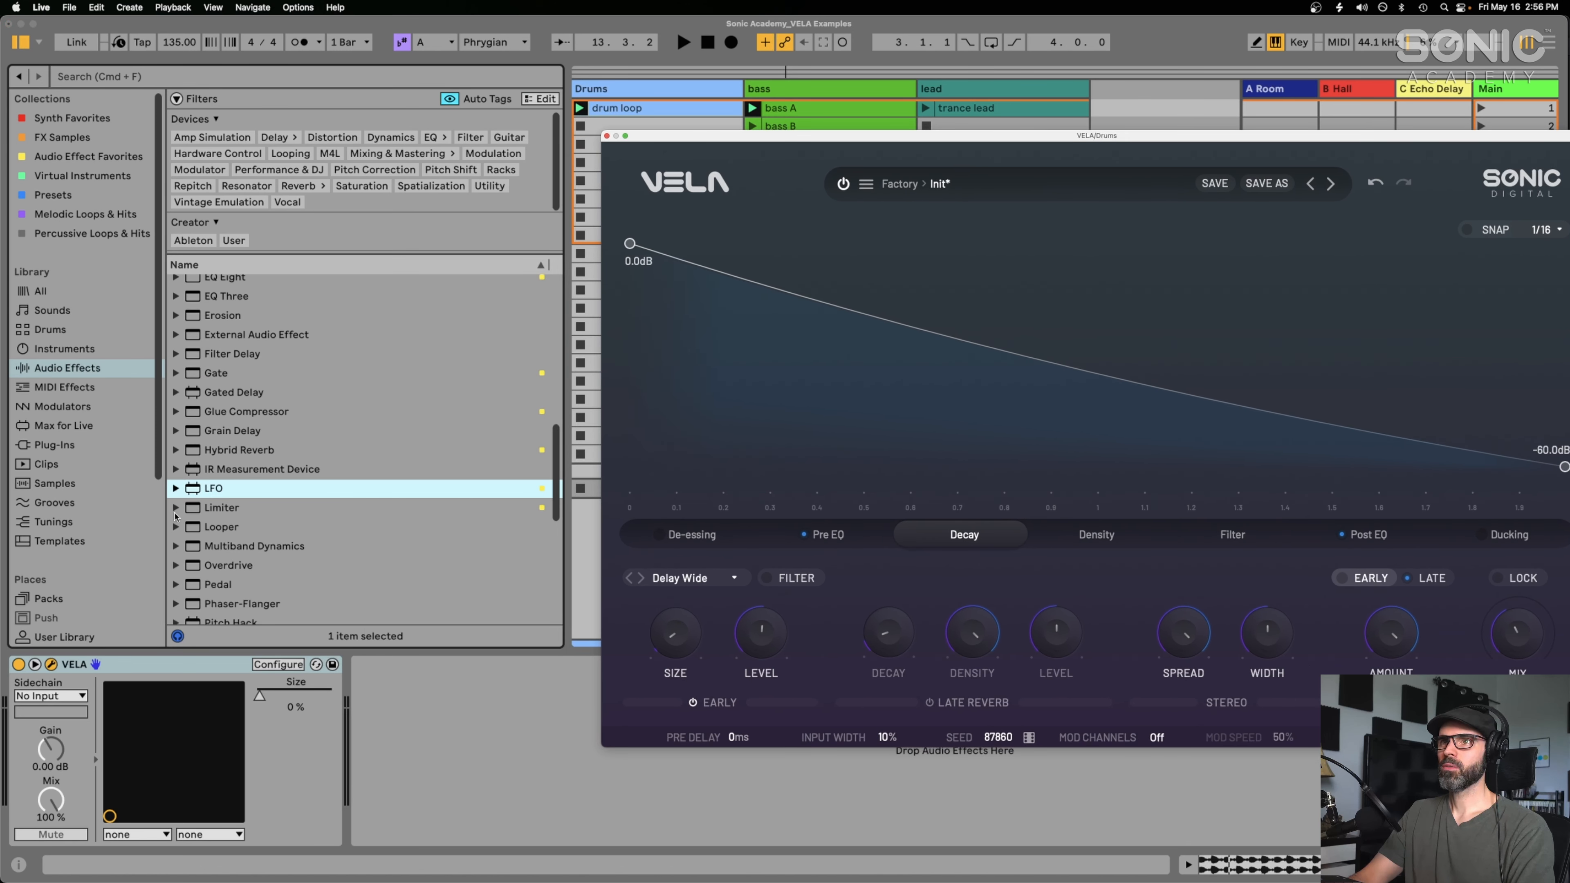
drag(189, 490, 370, 698)
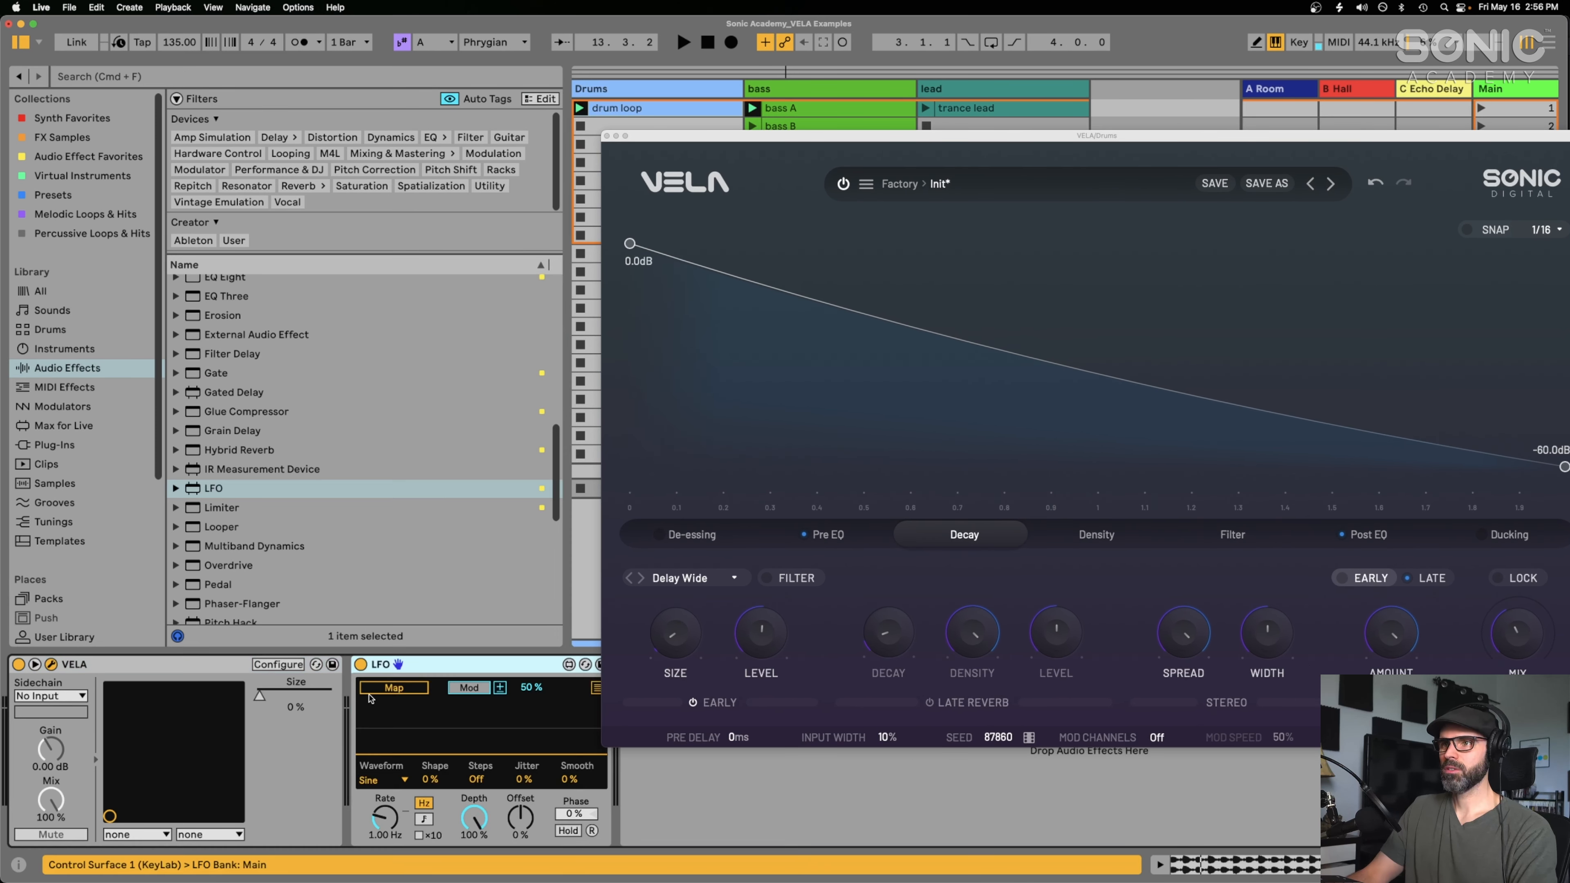
drag(707, 135, 659, 95)
click(19, 45)
click(18, 44)
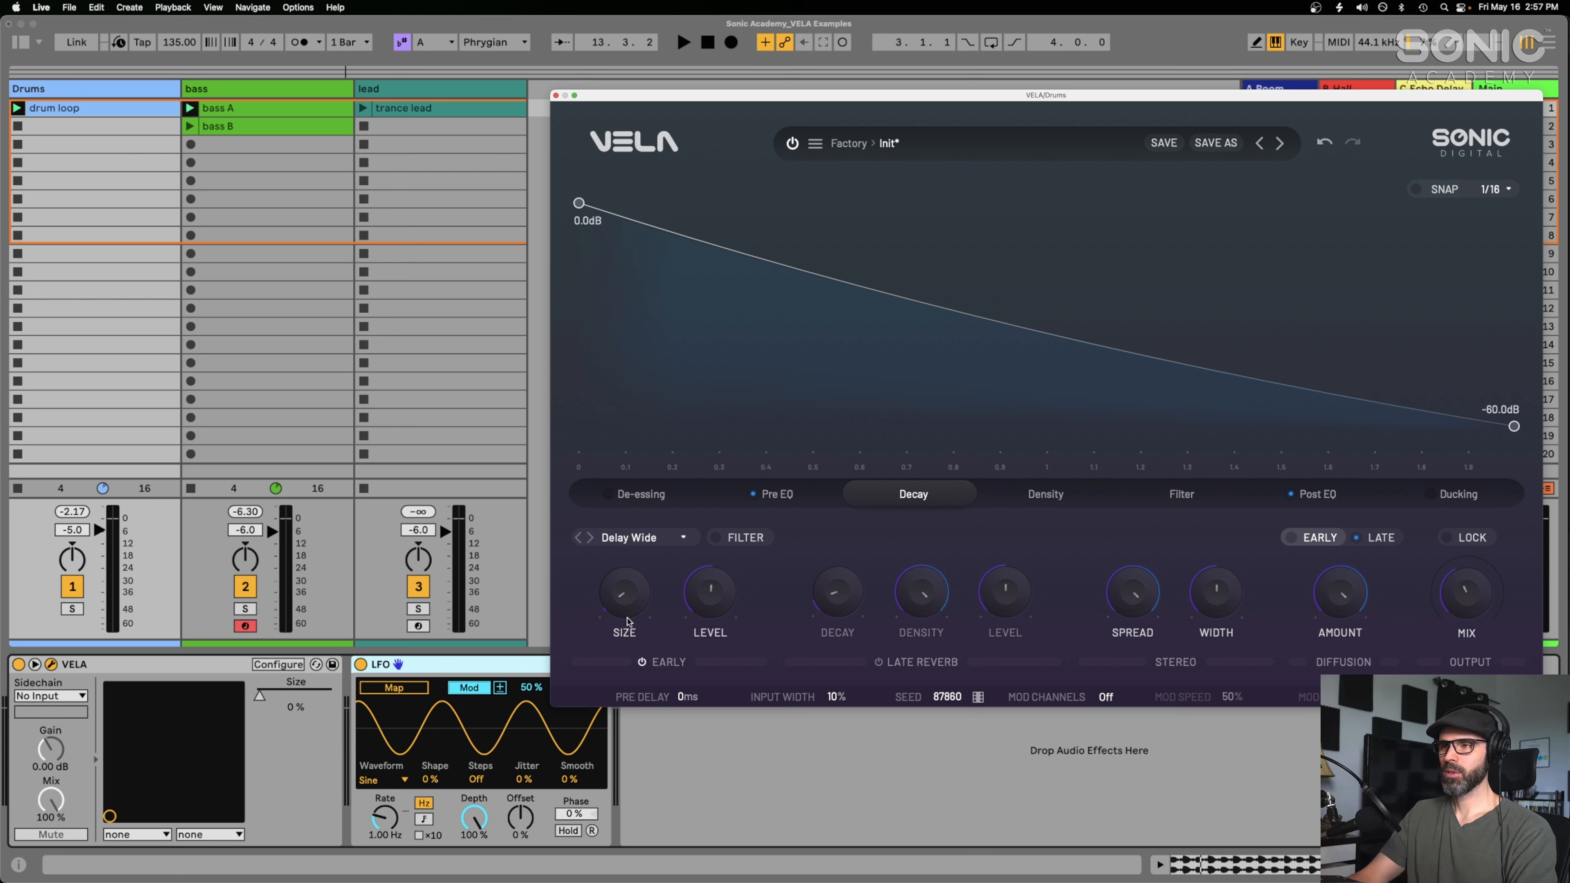
- Set the early size to 2% and map the LFO to VELA's Size parameter
drag(614, 611, 617, 603)
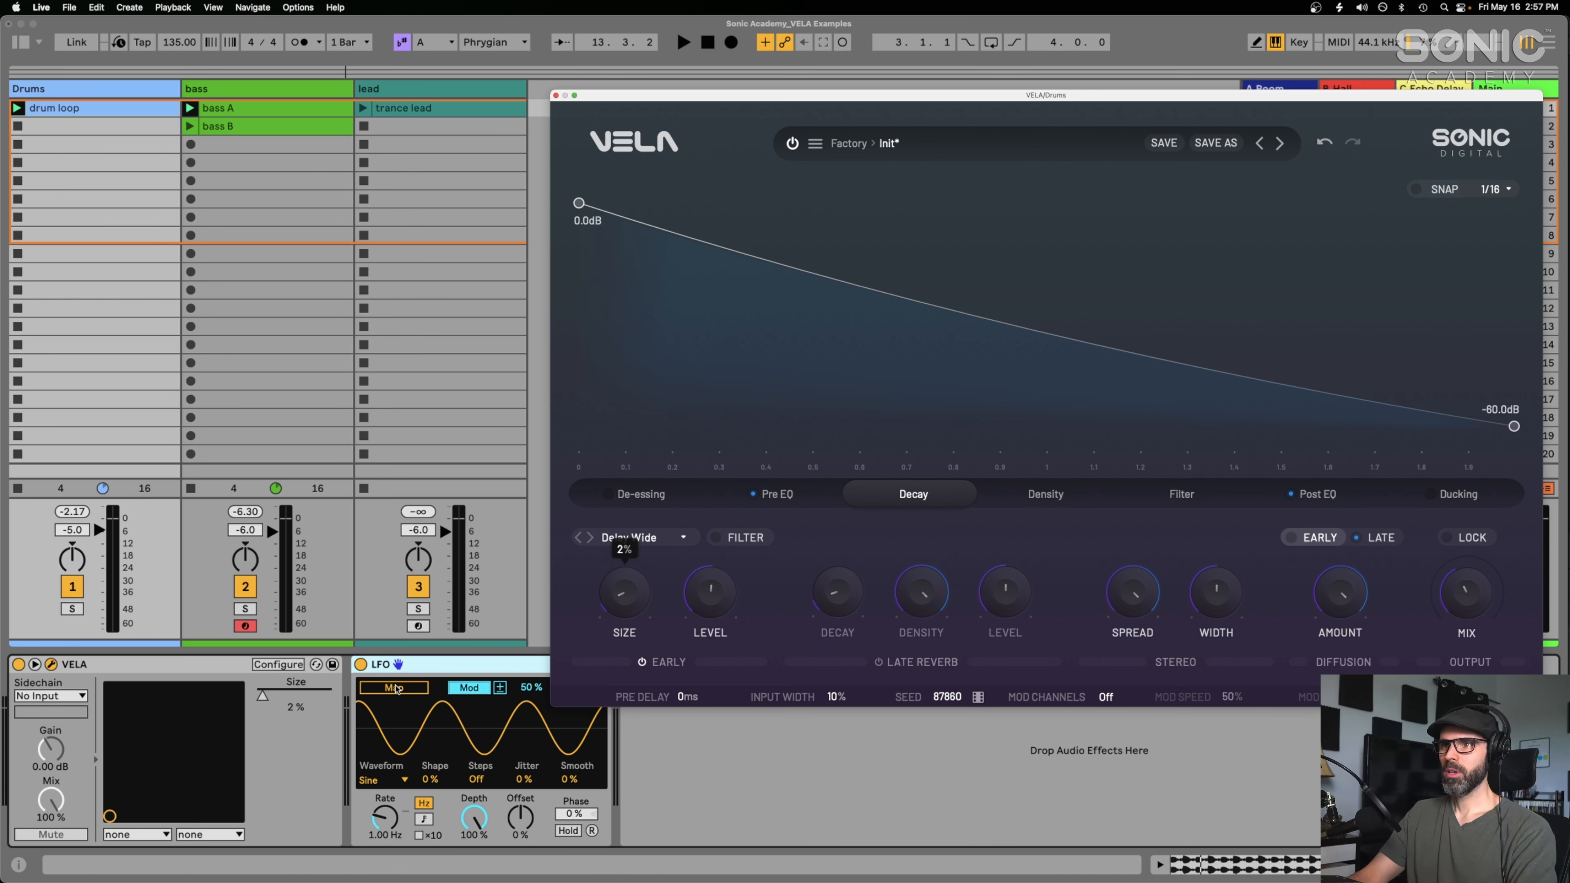
click(396, 688)
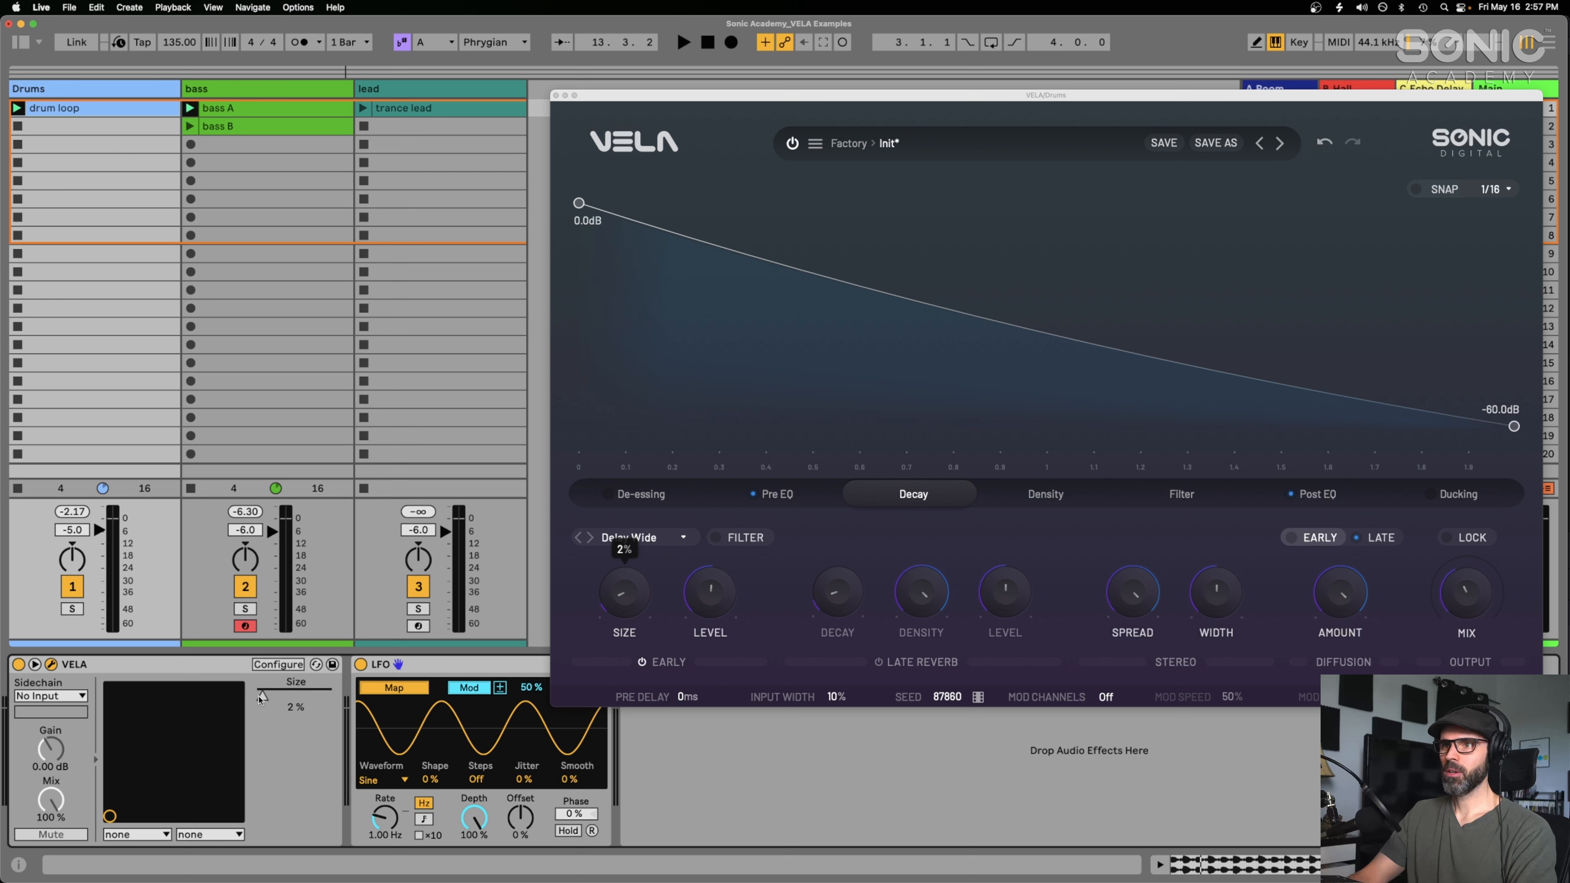
click(261, 696)
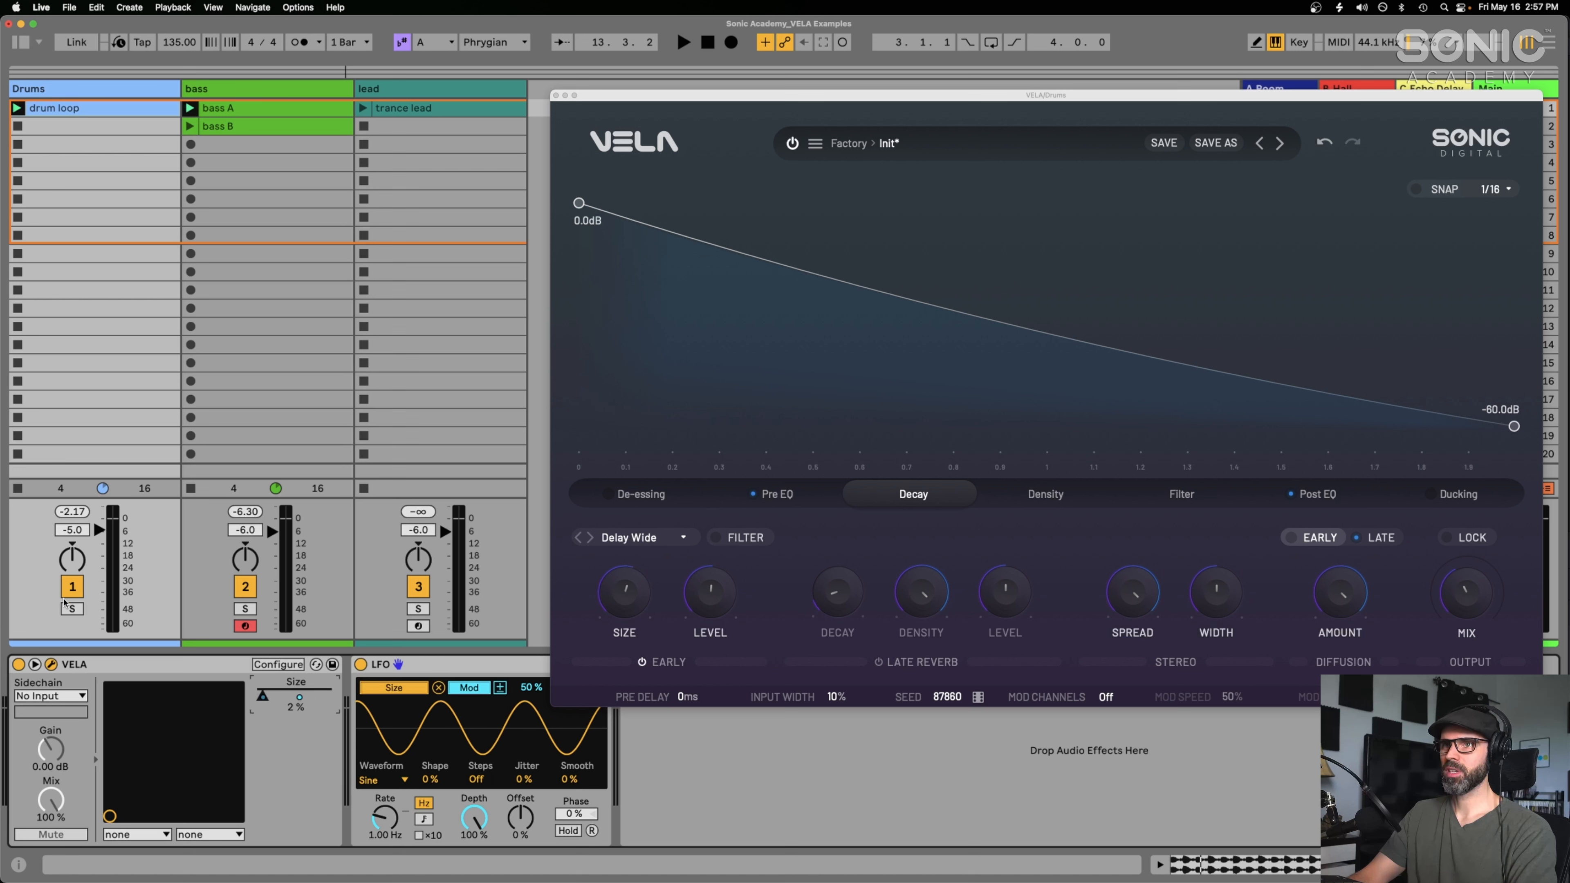
- Solo the Drums track and play the loop to hear the LFO modulating the early size
click(71, 609)
key(space)
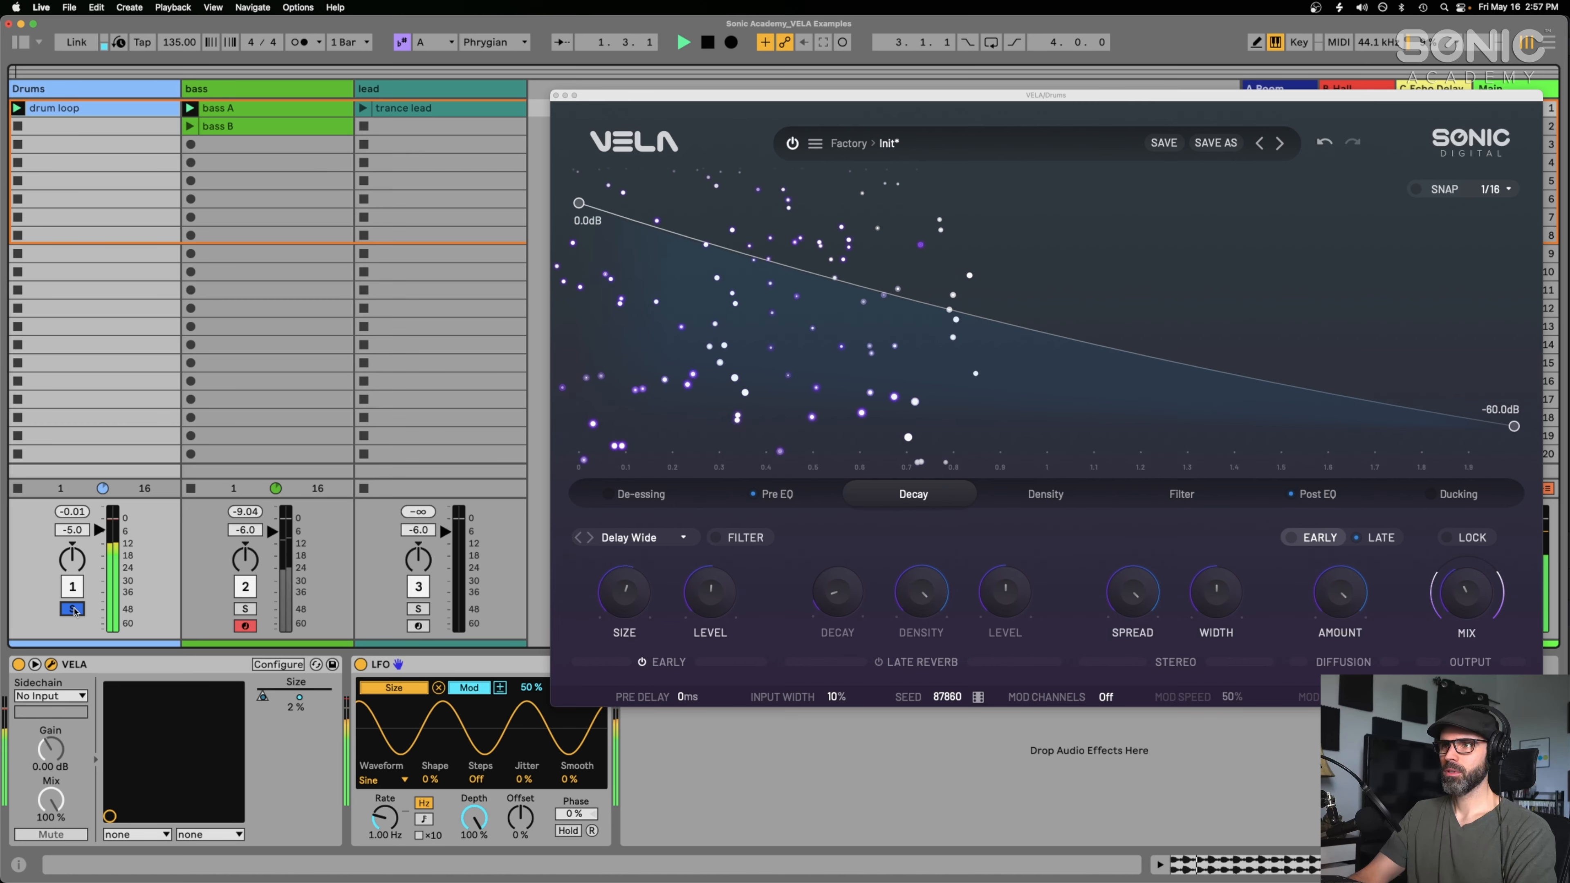
mouse_move(609, 592)
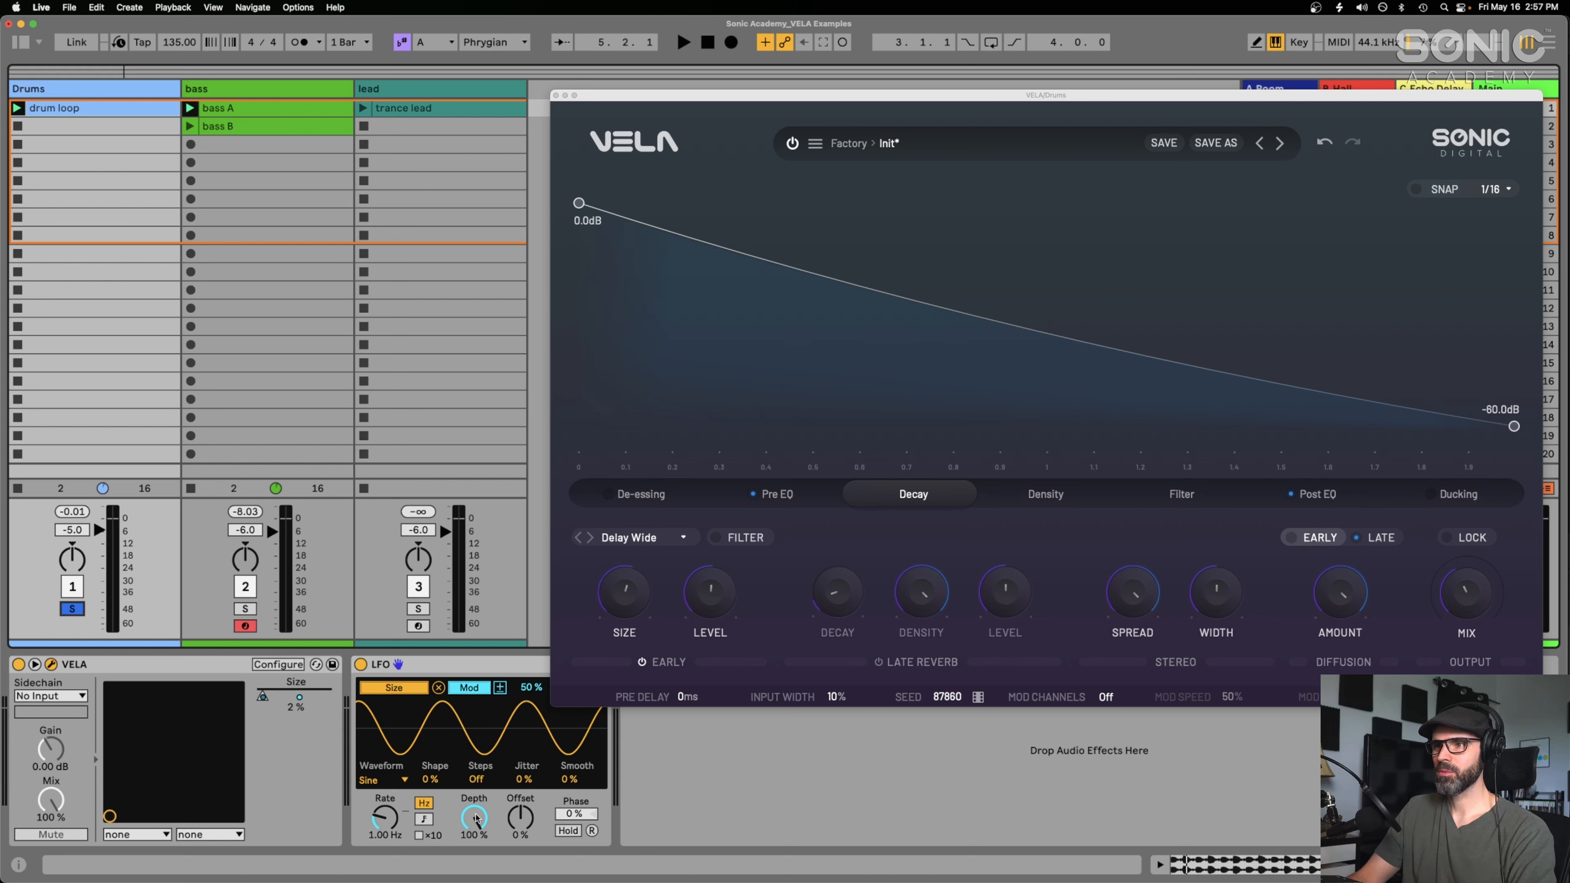
- Reduce the LFO depth to 4% and switch its rate to tempo sync at 4
drag(476, 818, 476, 836)
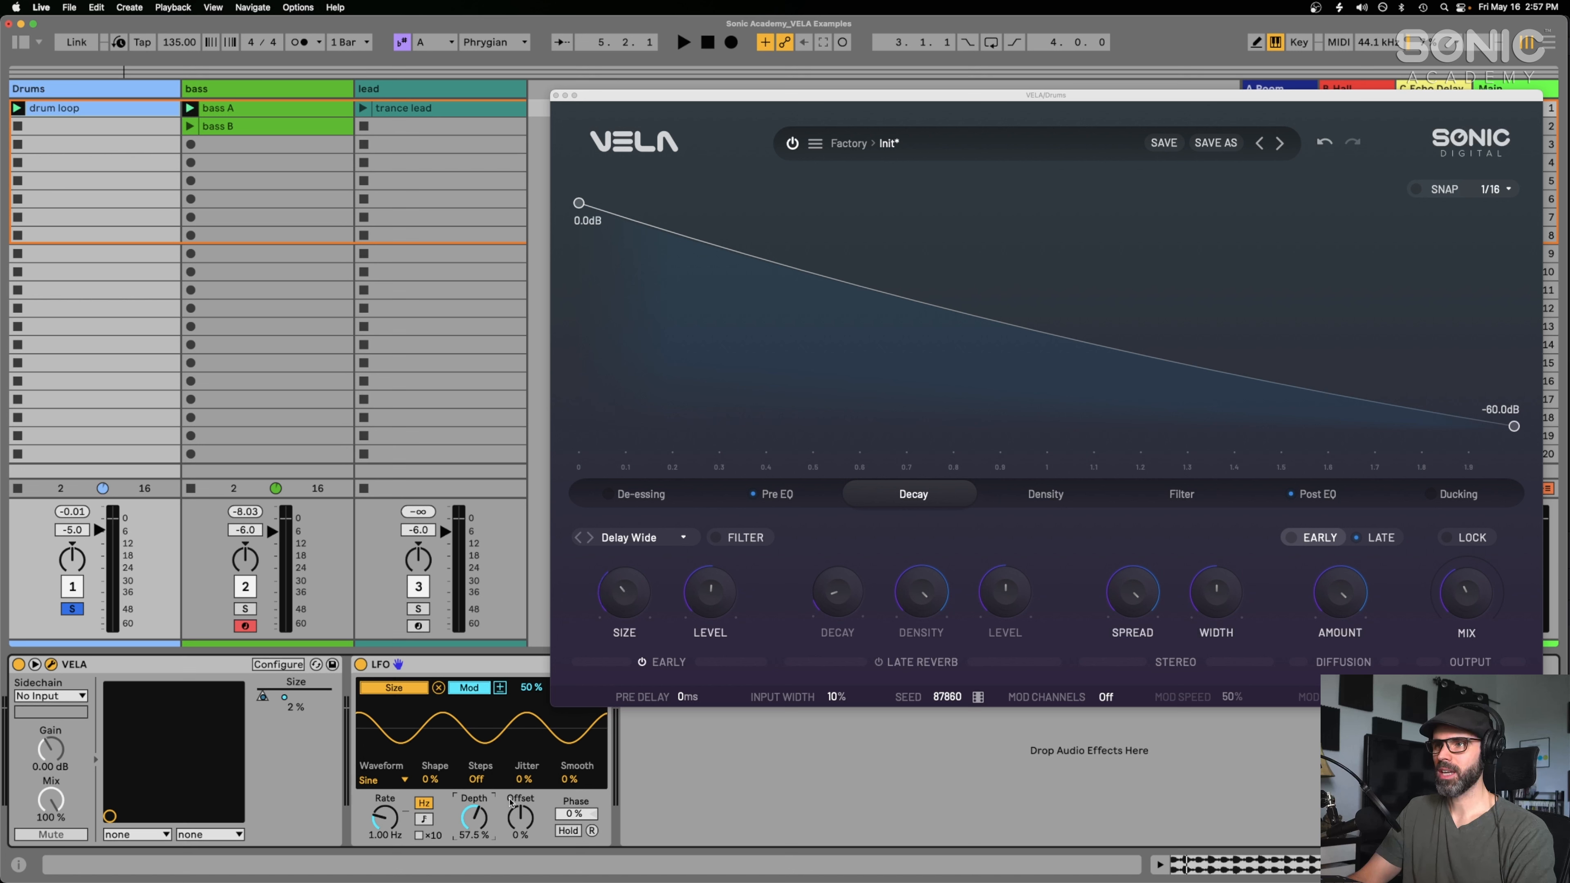
drag(474, 817, 474, 828)
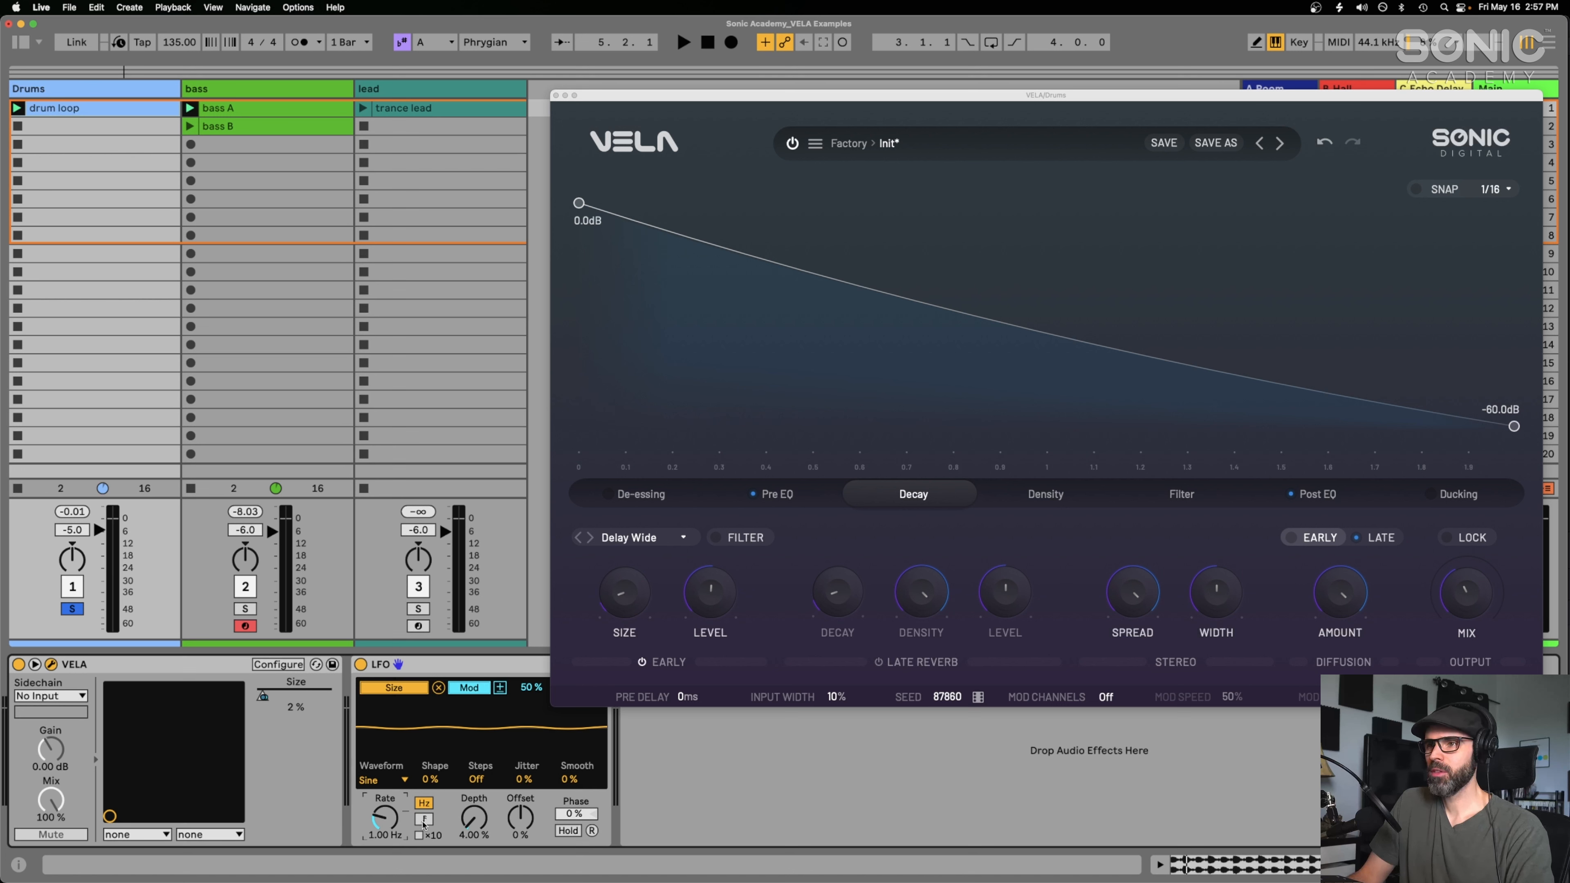
click(423, 820)
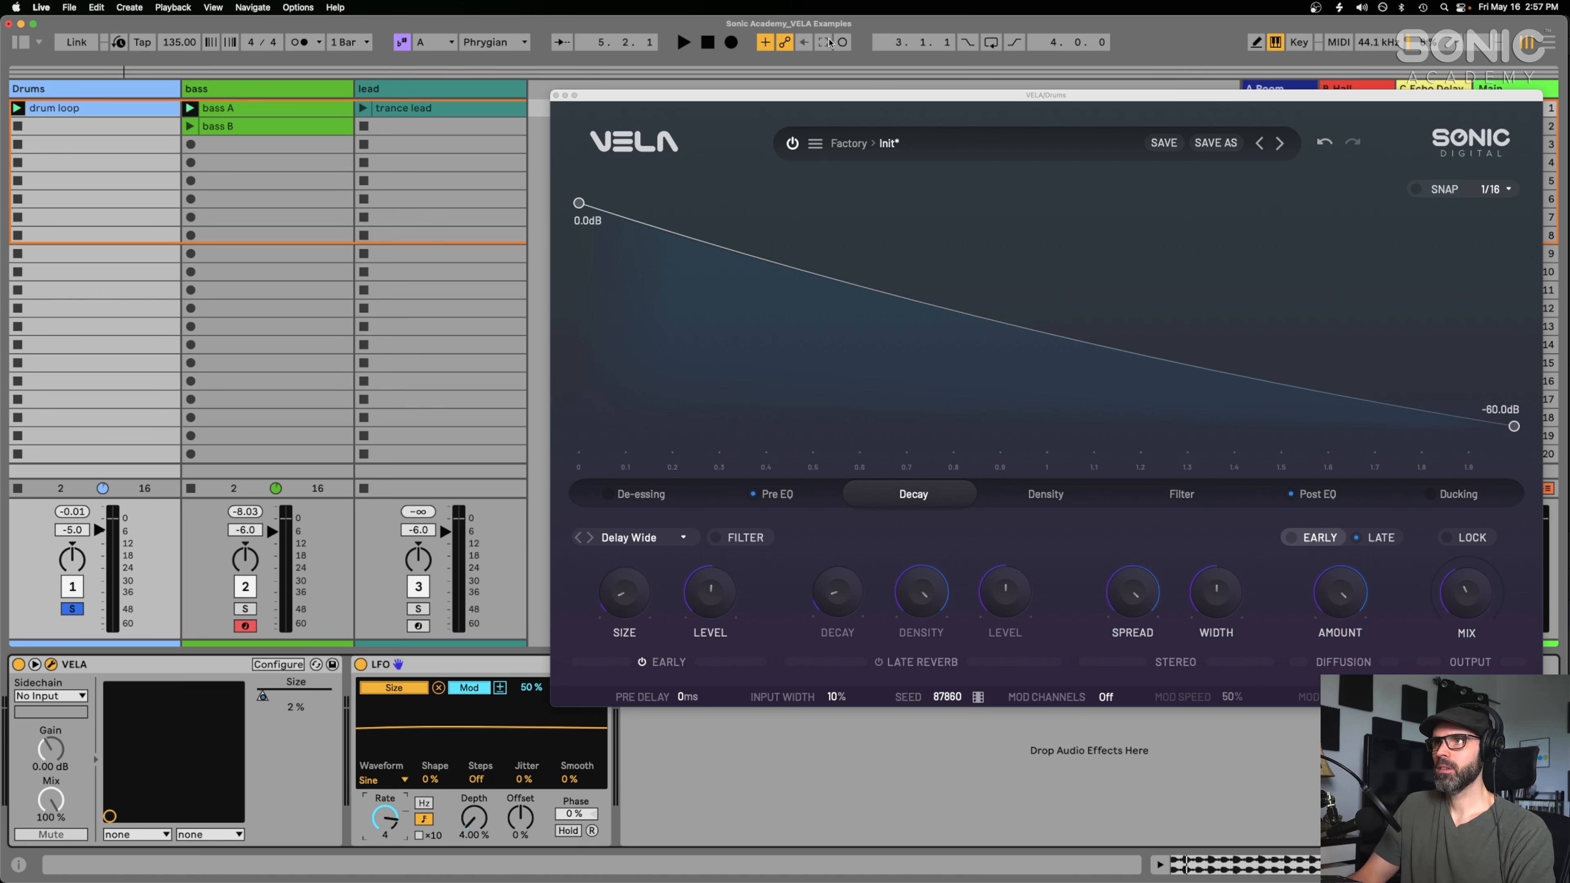
- Play the drum loop and raise the early level to 132%
key(space)
drag(777, 95, 738, 93)
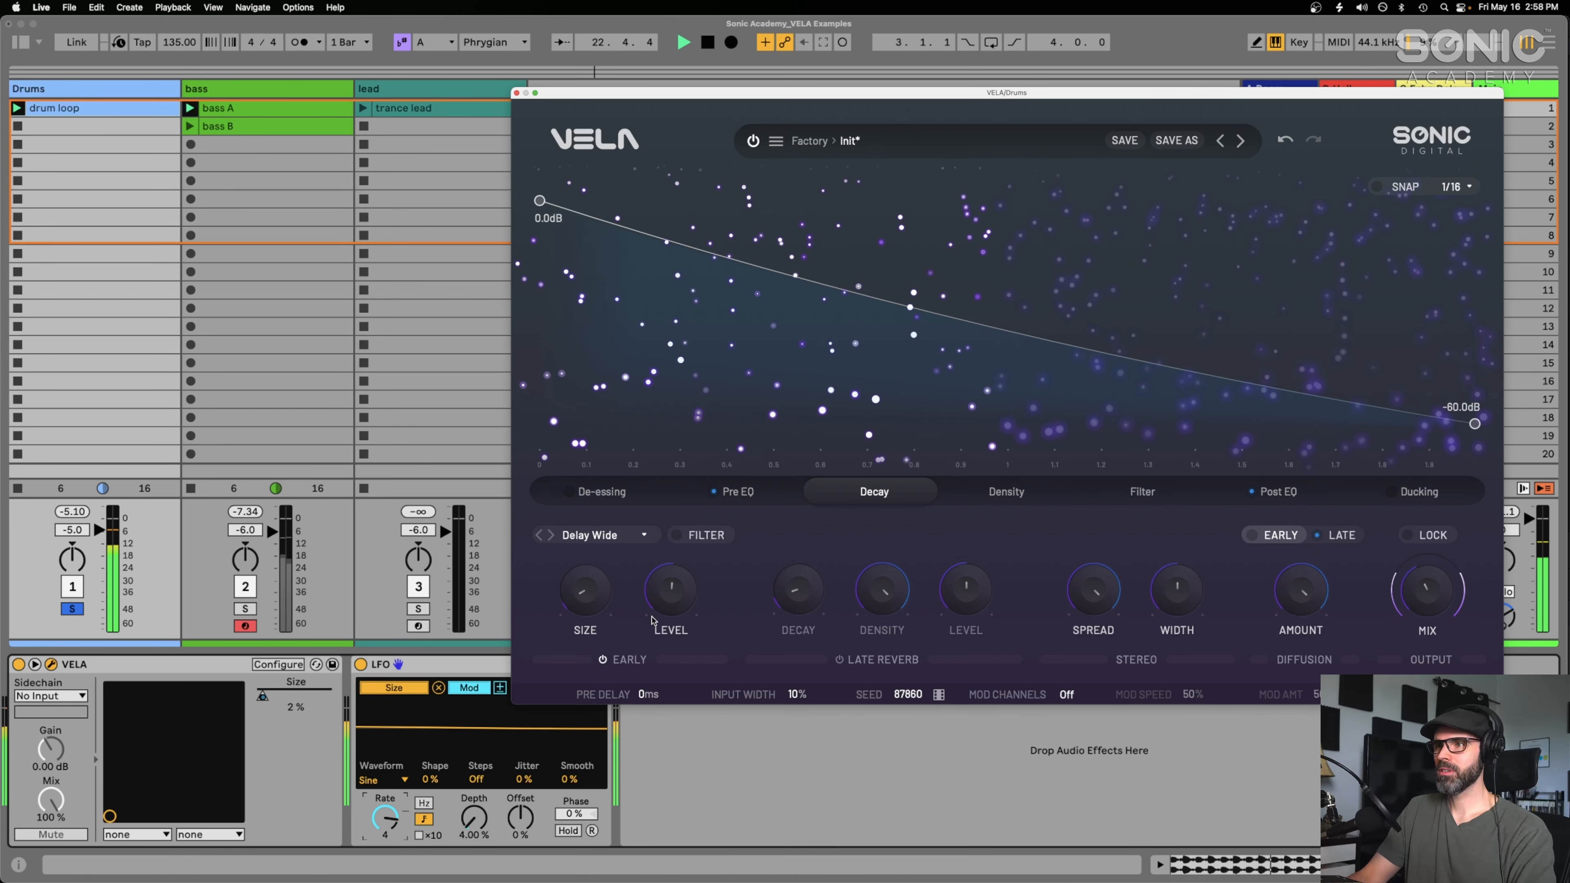
drag(671, 585, 673, 574)
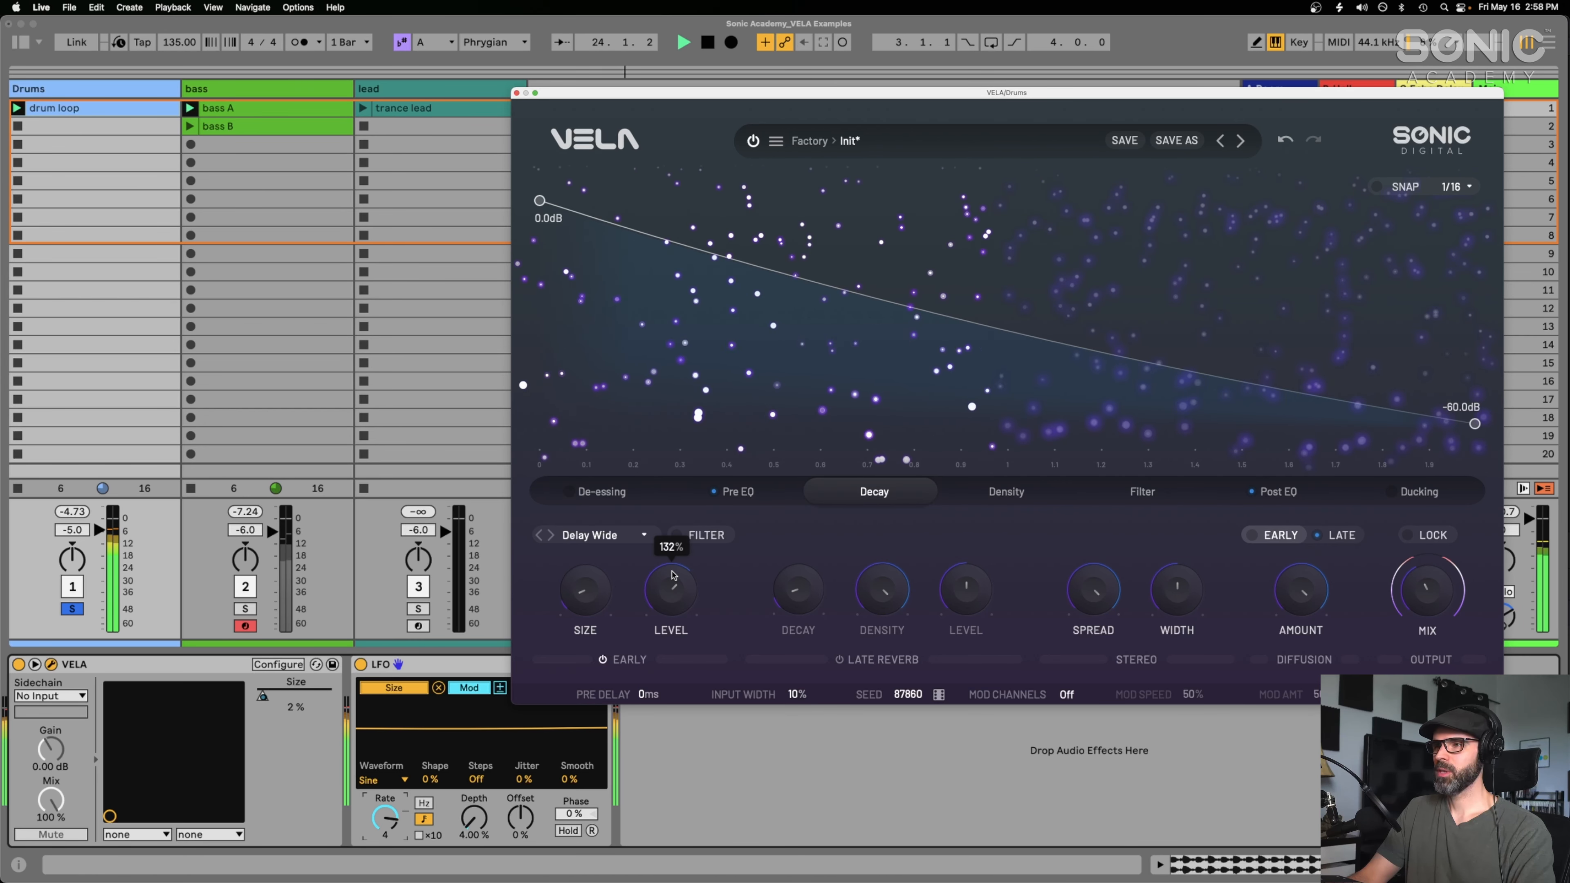
- Audition the Ricochet, Delay PP and Pulse early types, and return to Delay Wide
click(599, 535)
mouse_move(598, 619)
click(742, 548)
click(599, 537)
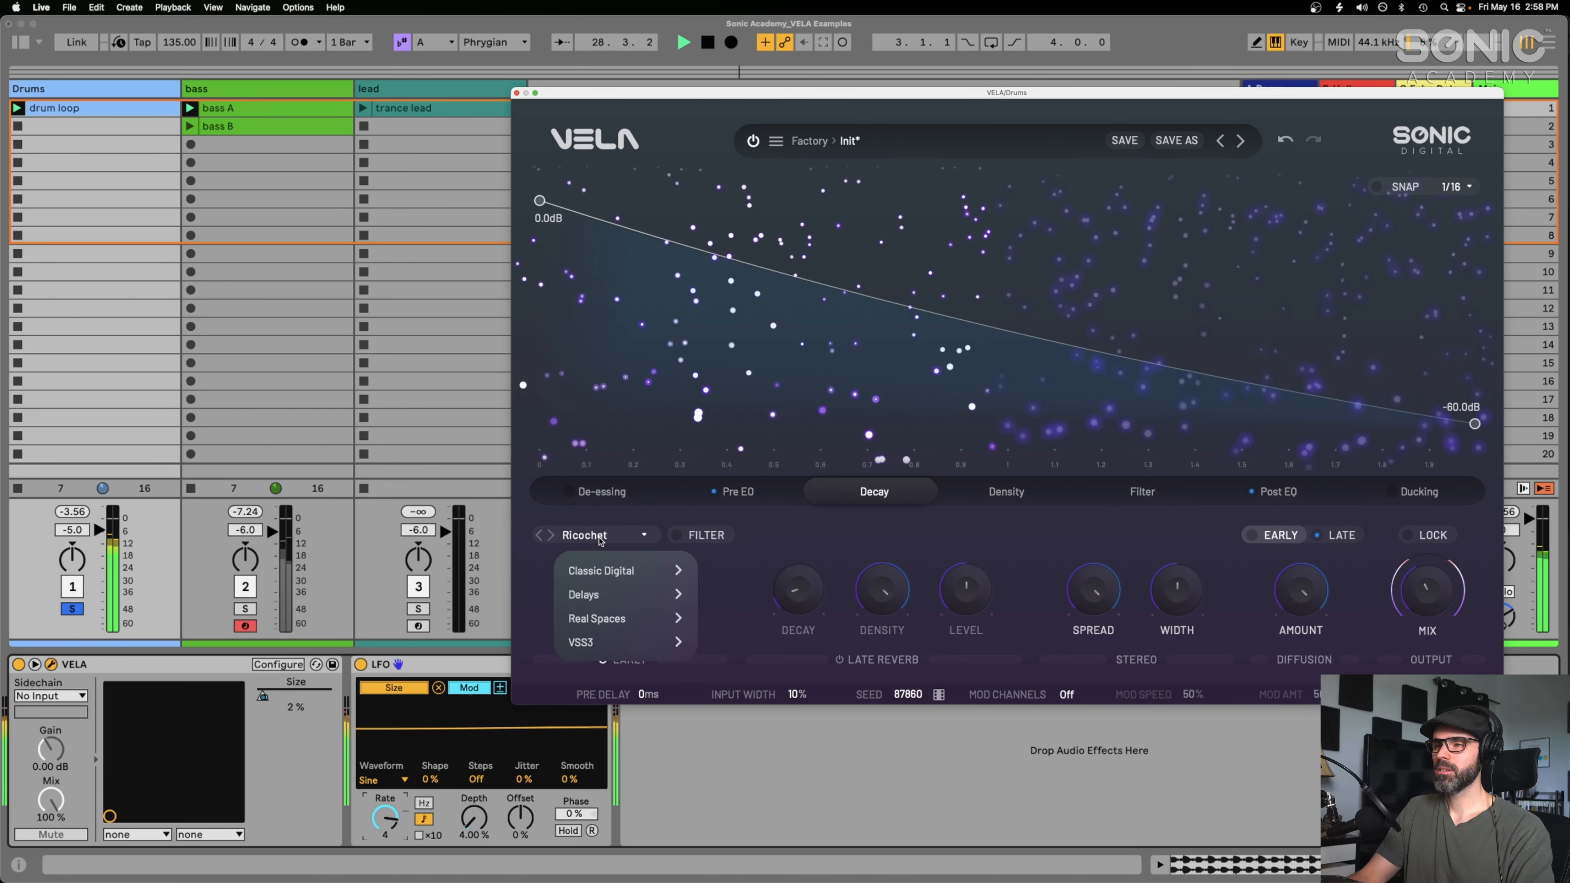
click(751, 669)
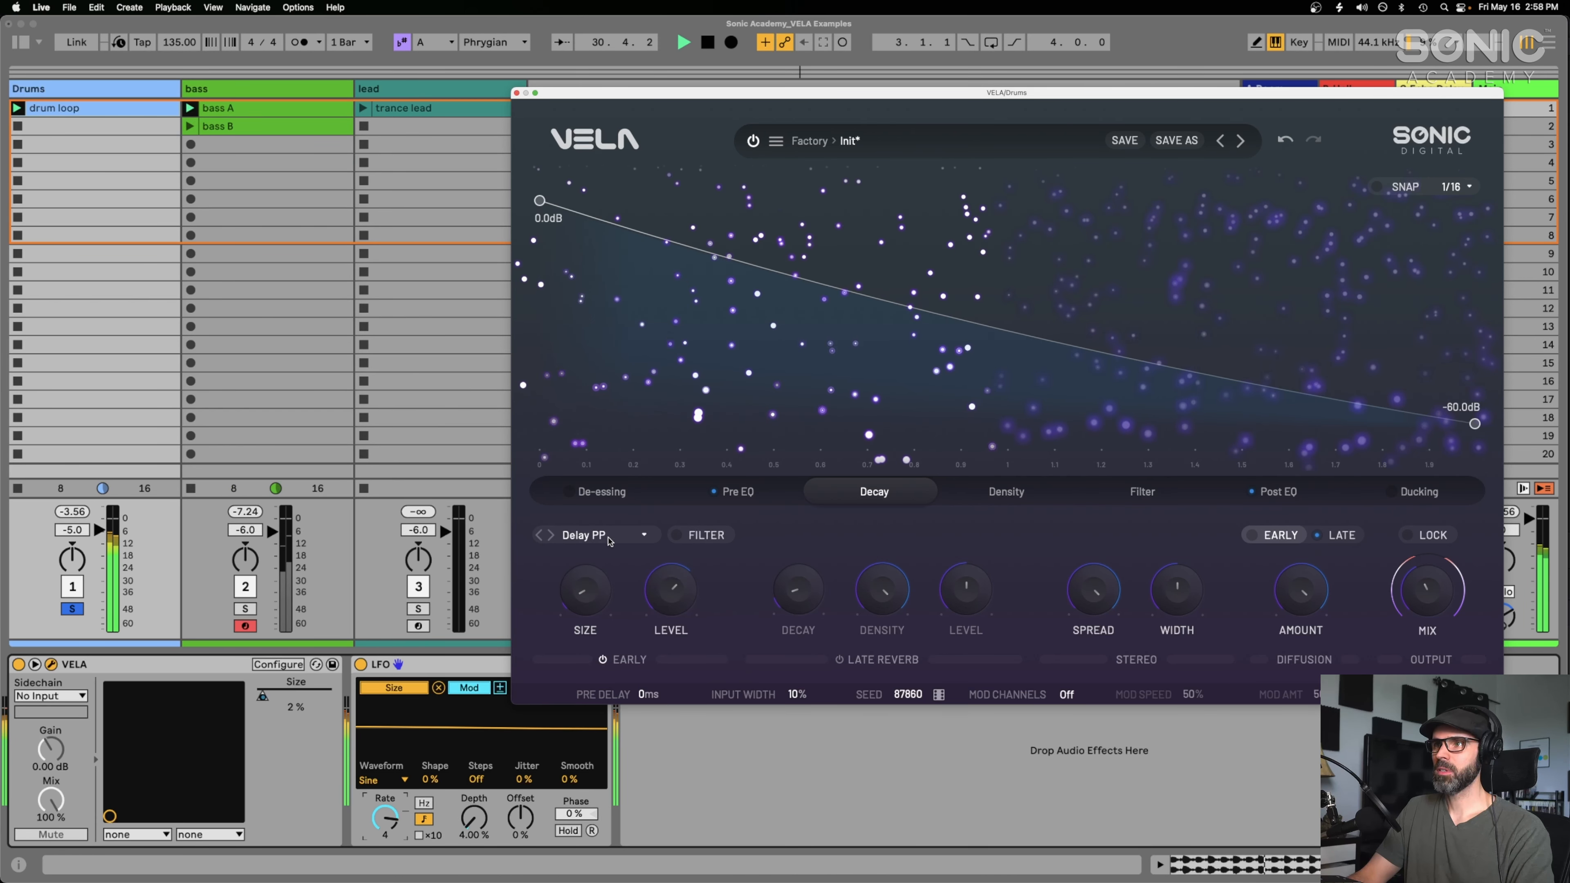
click(592, 536)
mouse_move(593, 595)
click(741, 643)
click(587, 537)
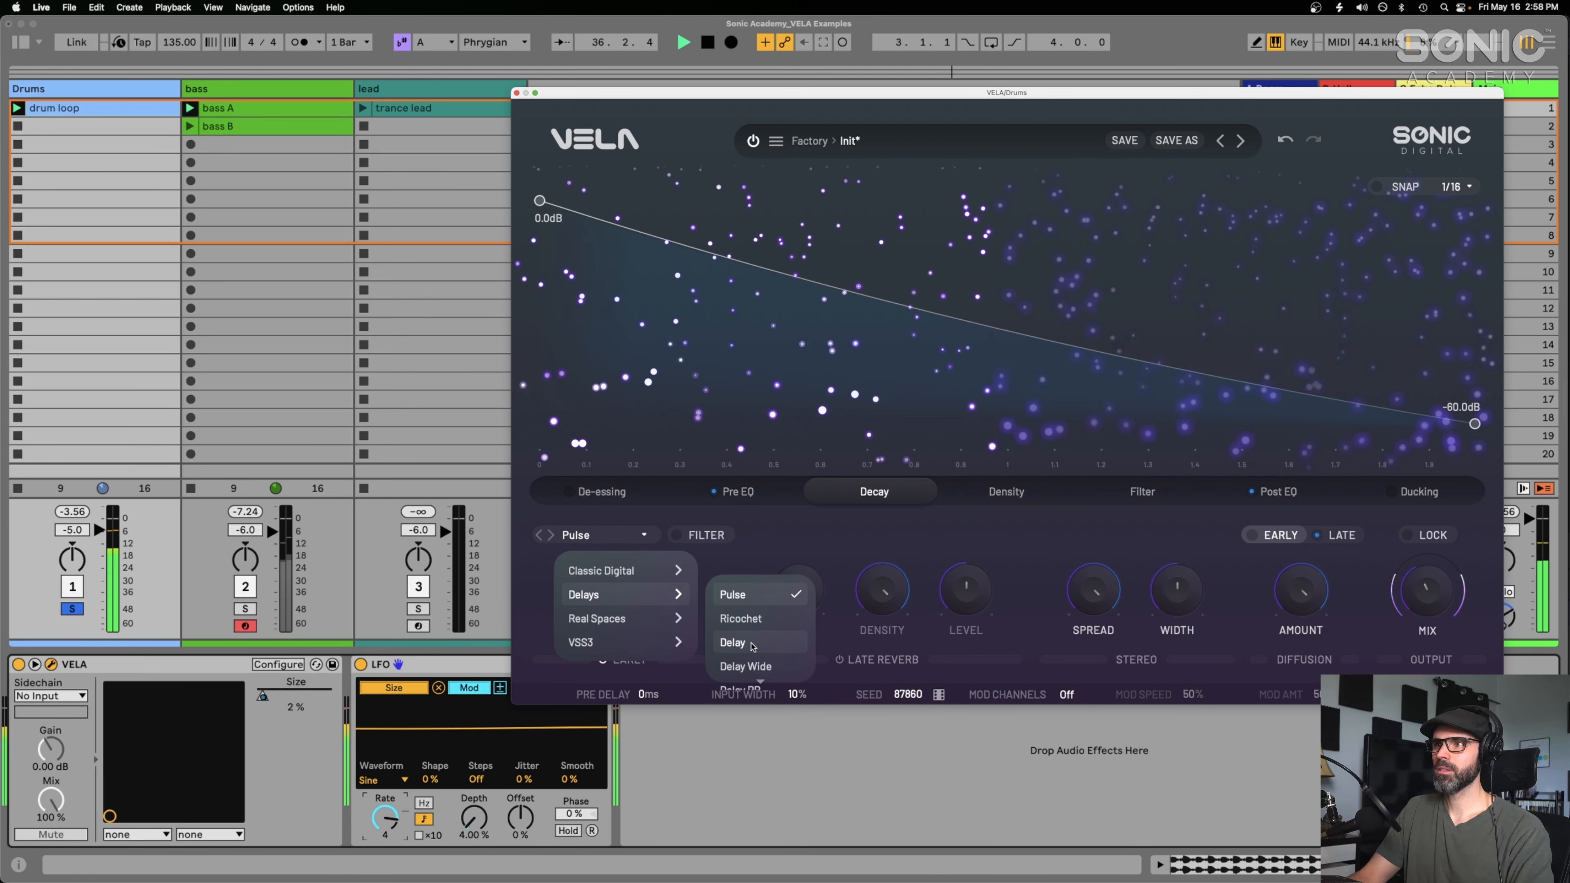
click(745, 666)
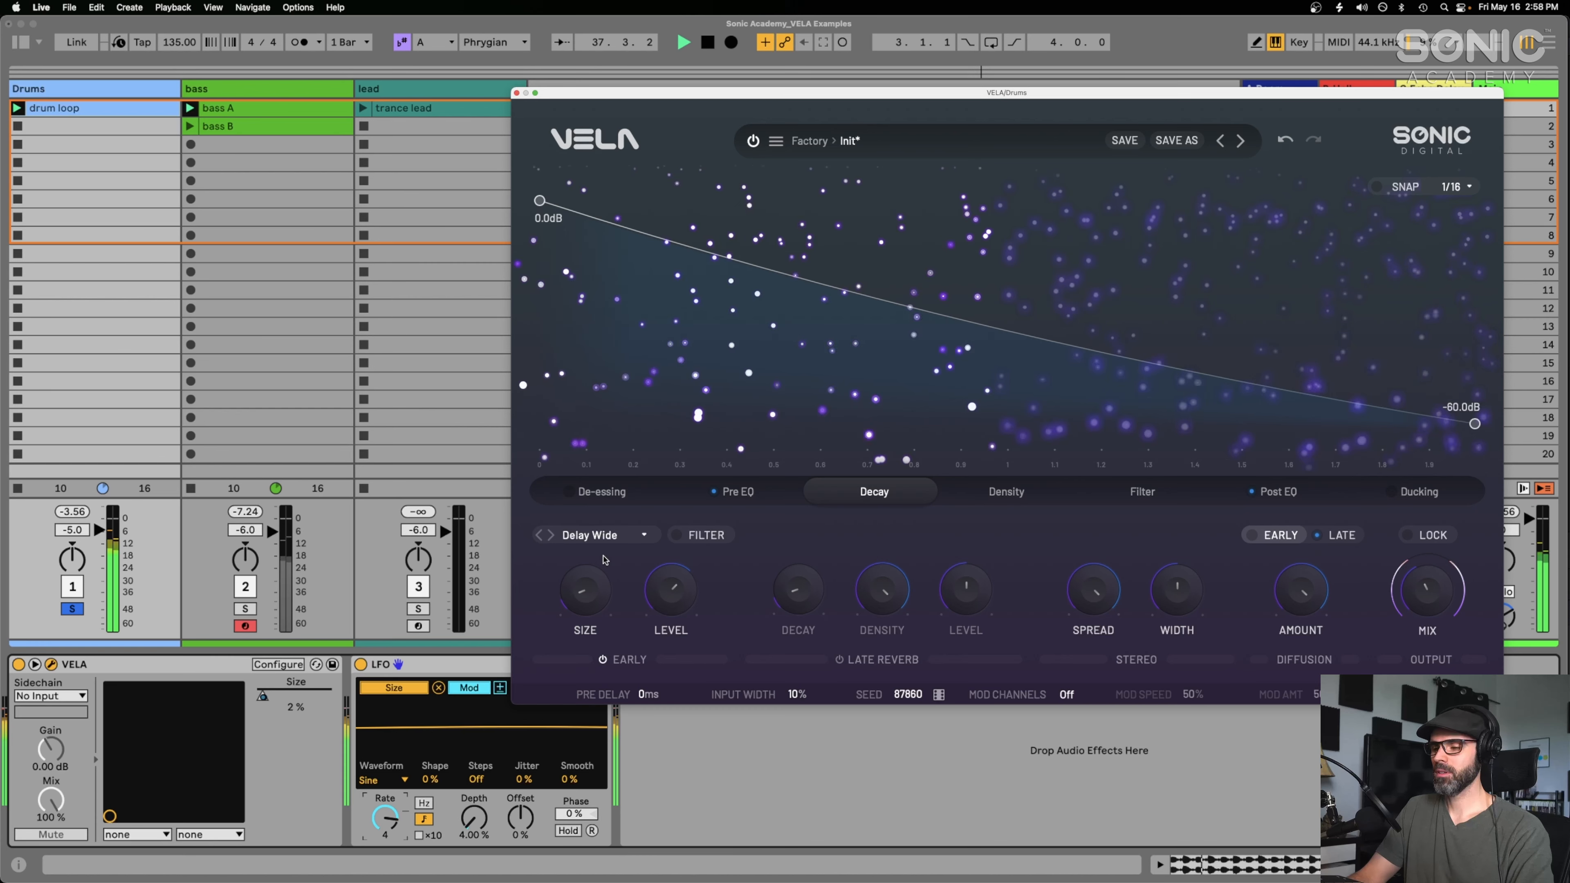
- Lower the early size to 1% and stop playback
mouse_move(586, 593)
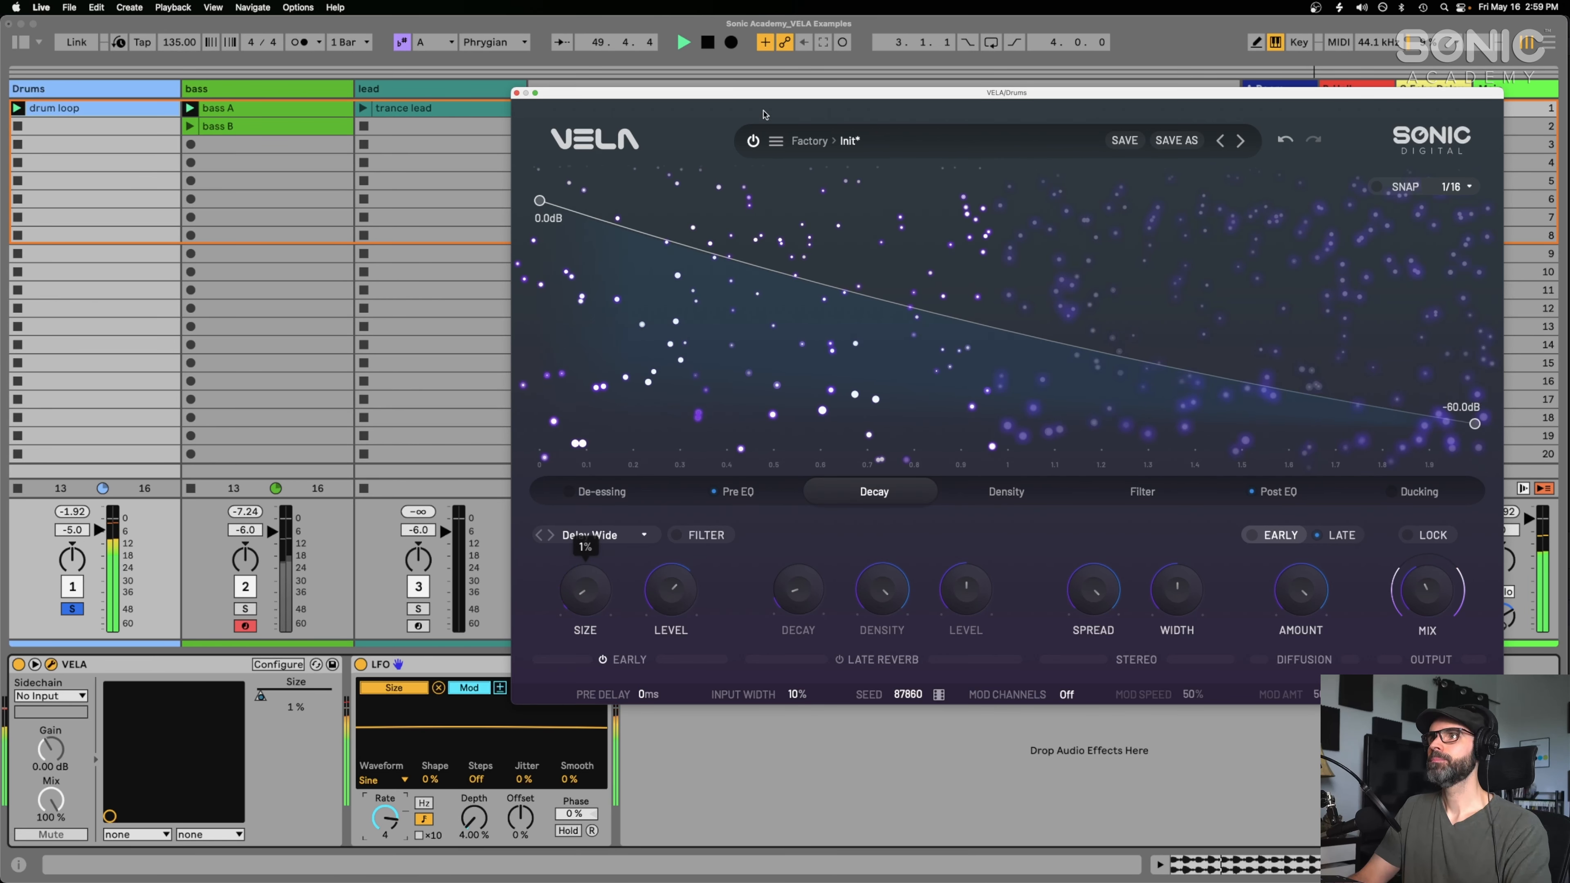
mouse_move(746, 97)
mouse_down()
mouse_move(699, 112)
mouse_move(726, 113)
mouse_up()
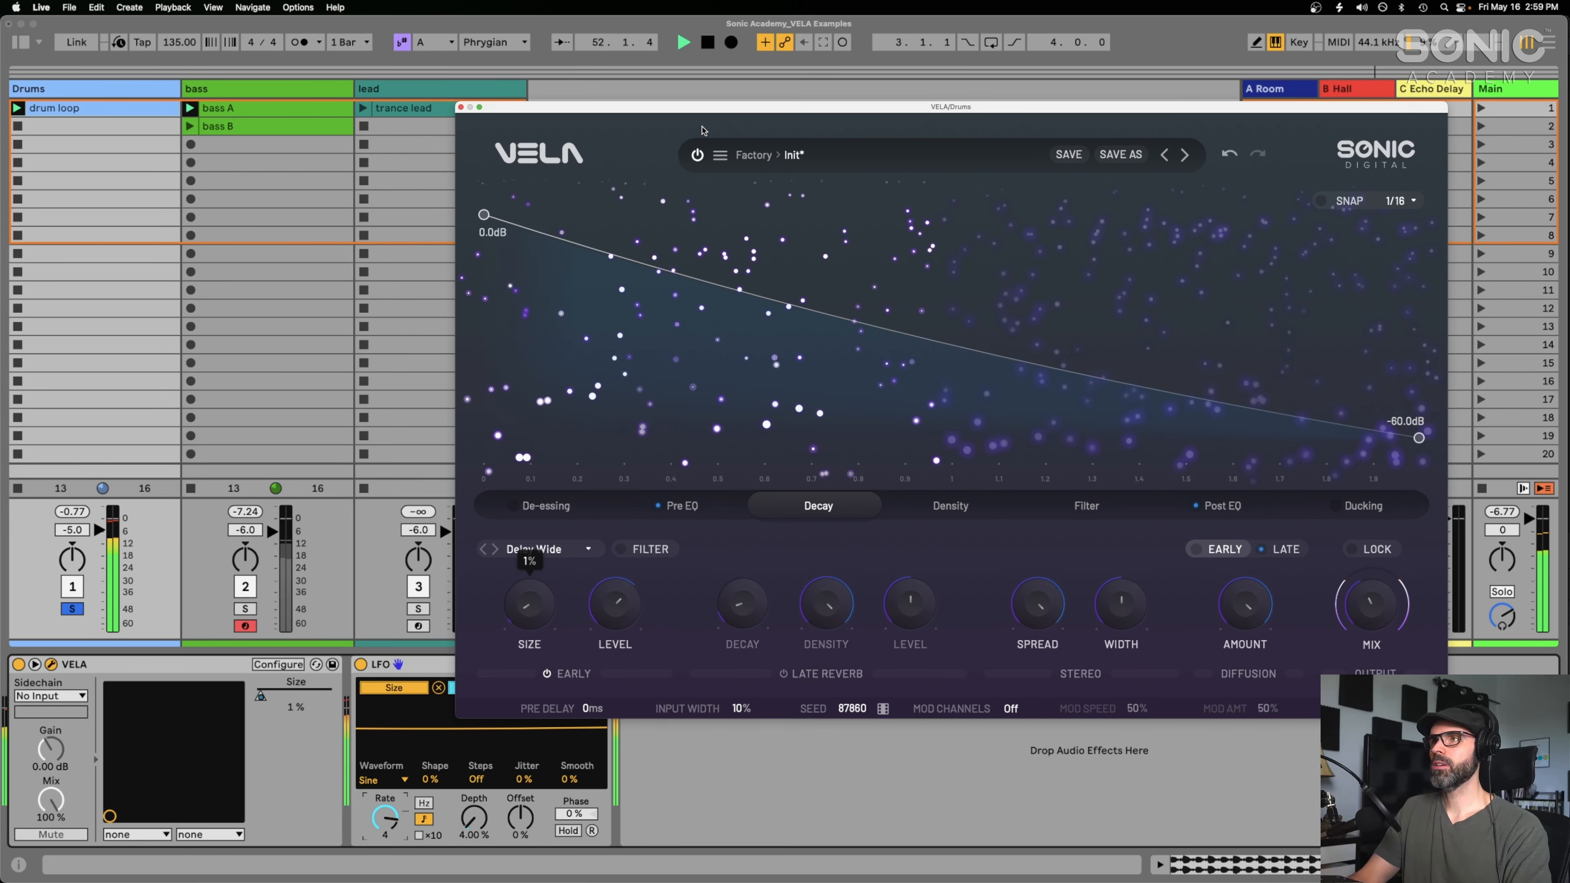
key(space)
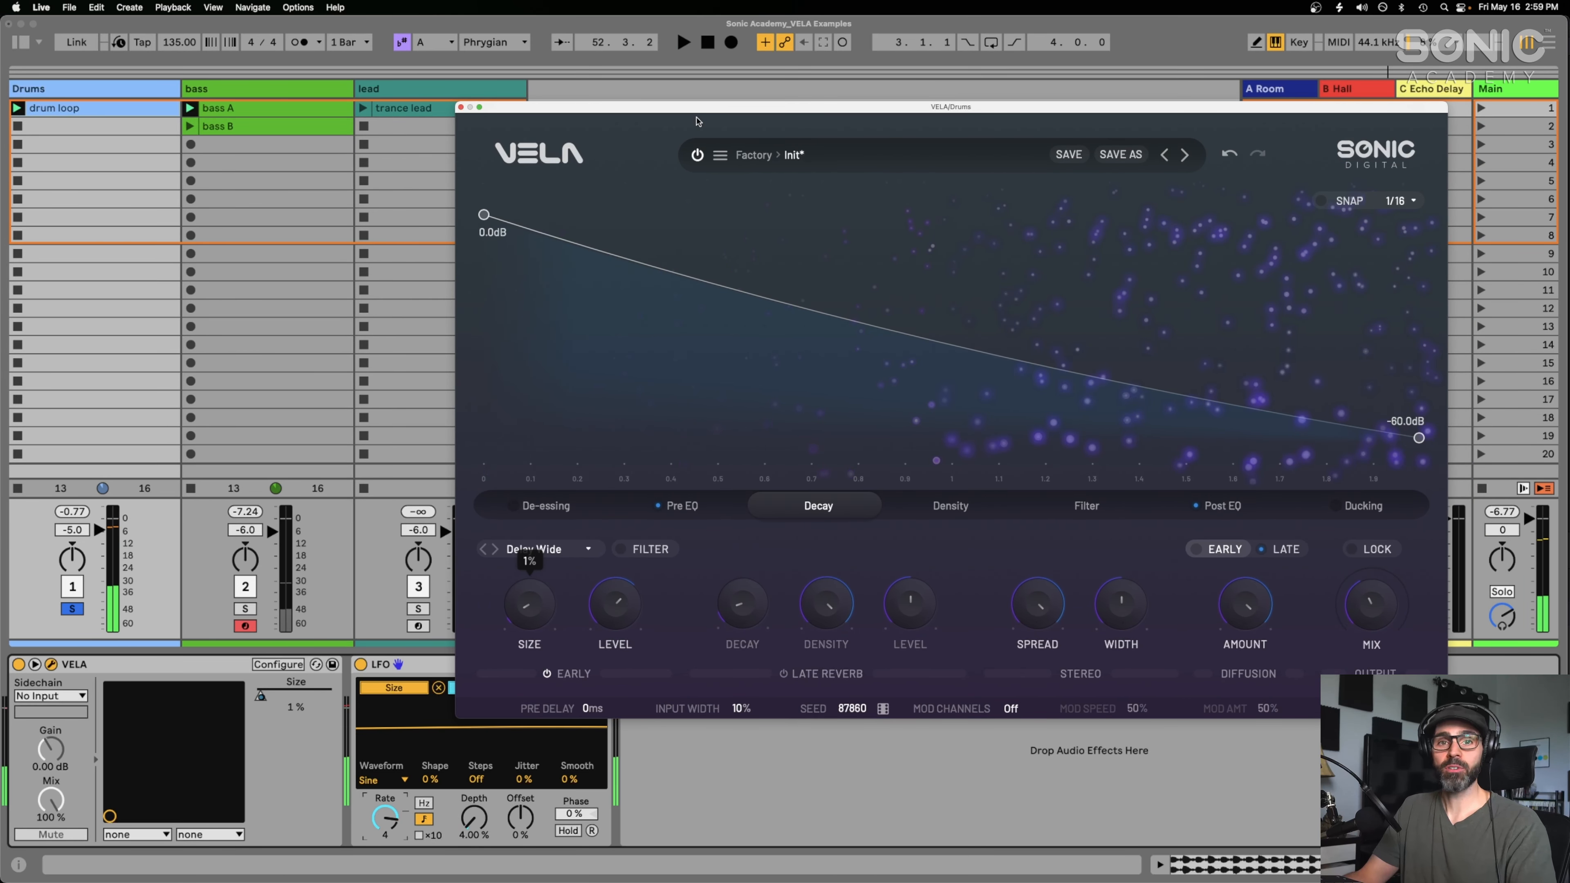